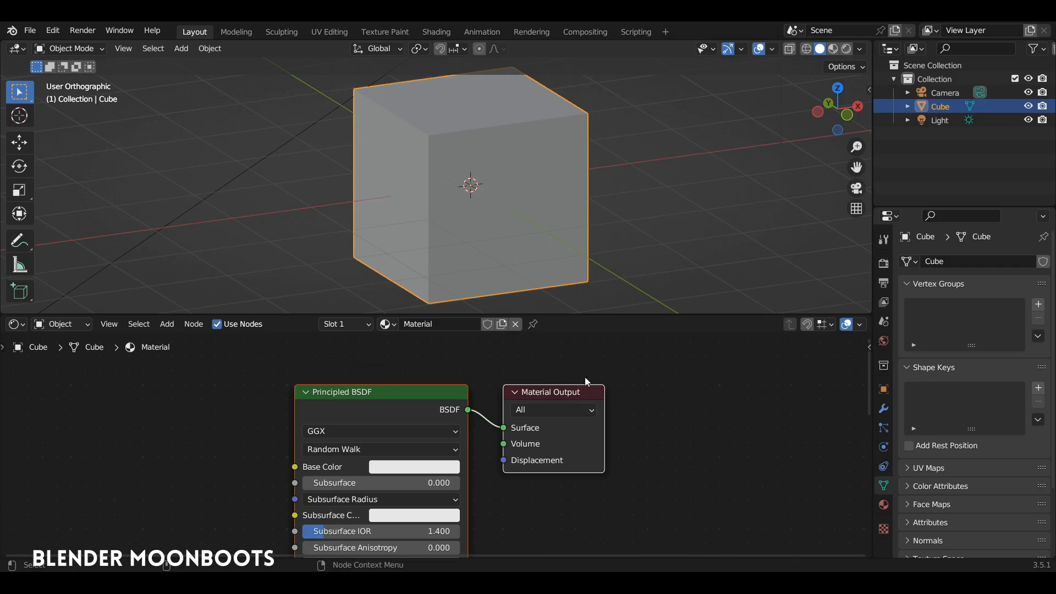
- Switch the cube material's Principled BSDF node to a Principled Volume shader
middle_click_drag(597, 367, 704, 360)
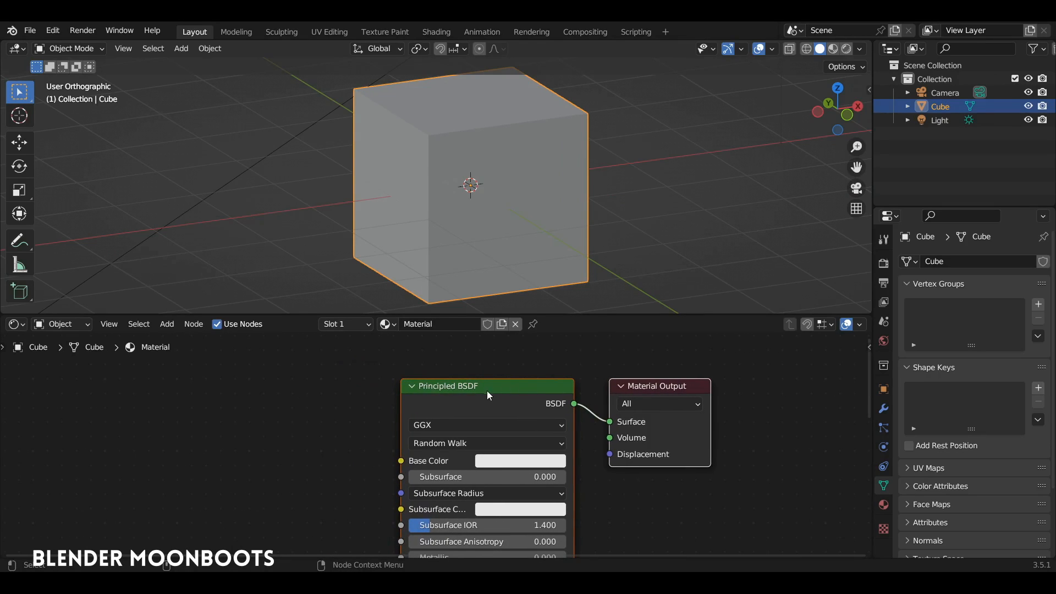
left_click(471, 389)
left_click_drag(474, 391, 461, 393)
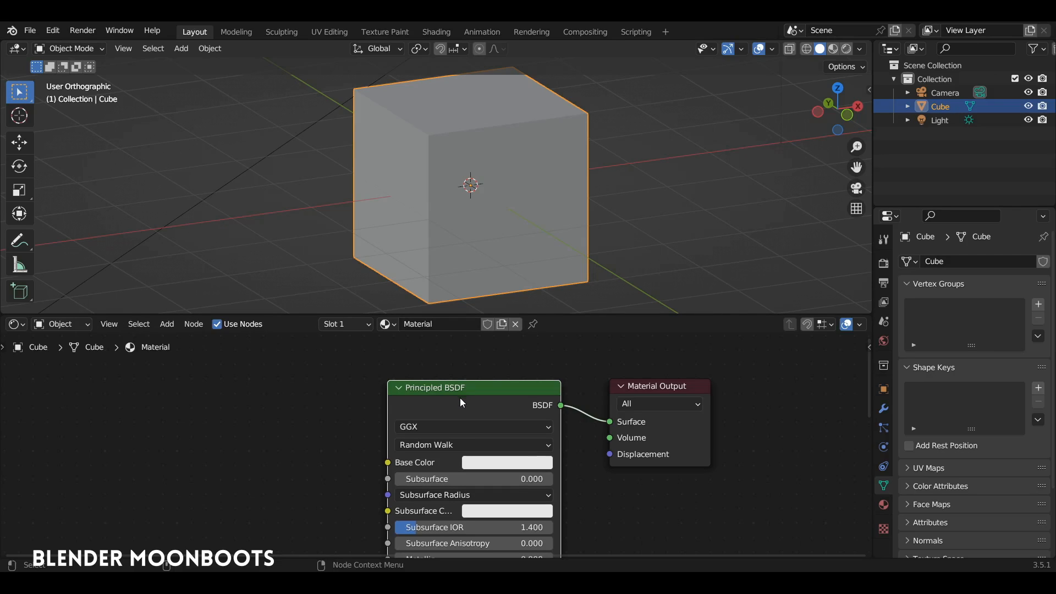
key("shift+s")
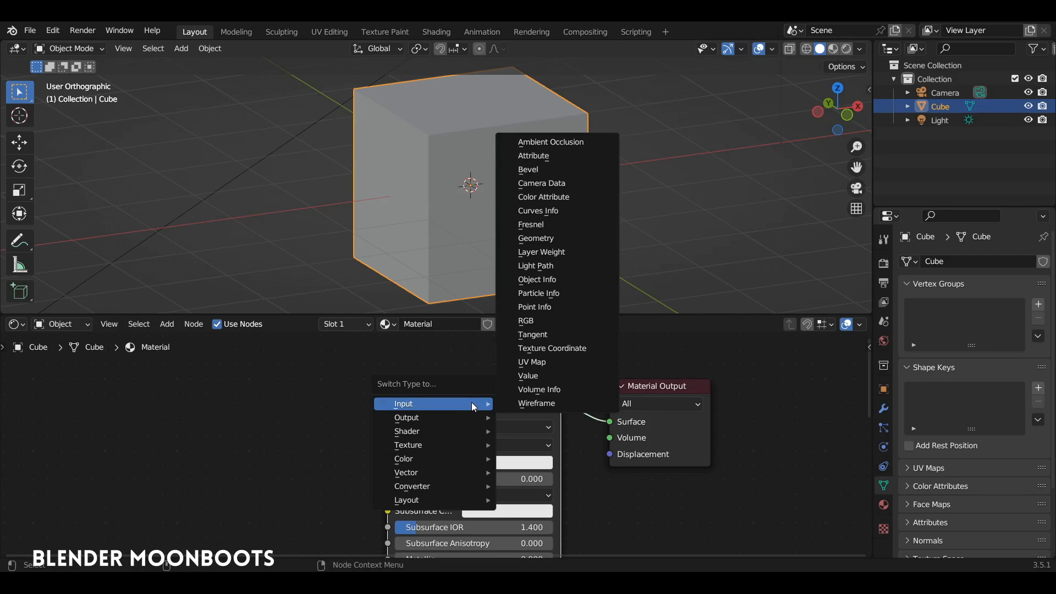
mouse_move(433, 431)
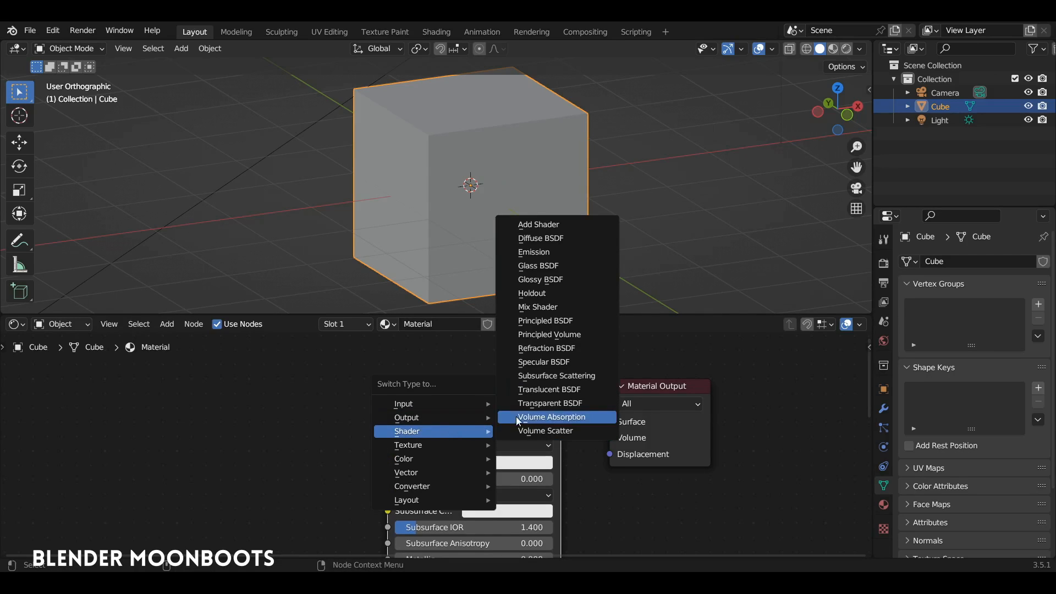
left_click(601, 335)
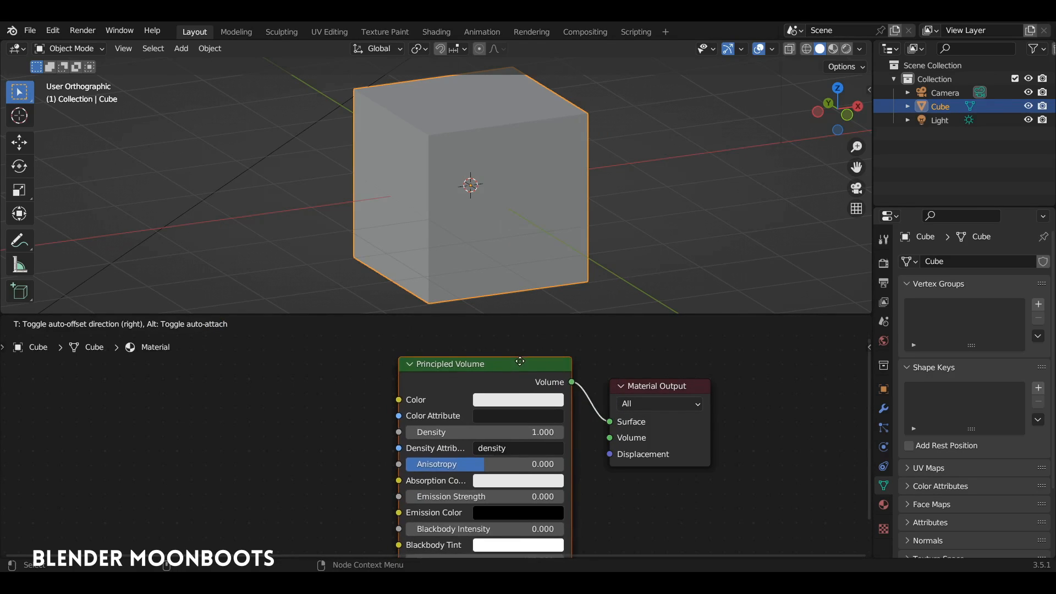
key("shift+a")
mouse_move(248, 460)
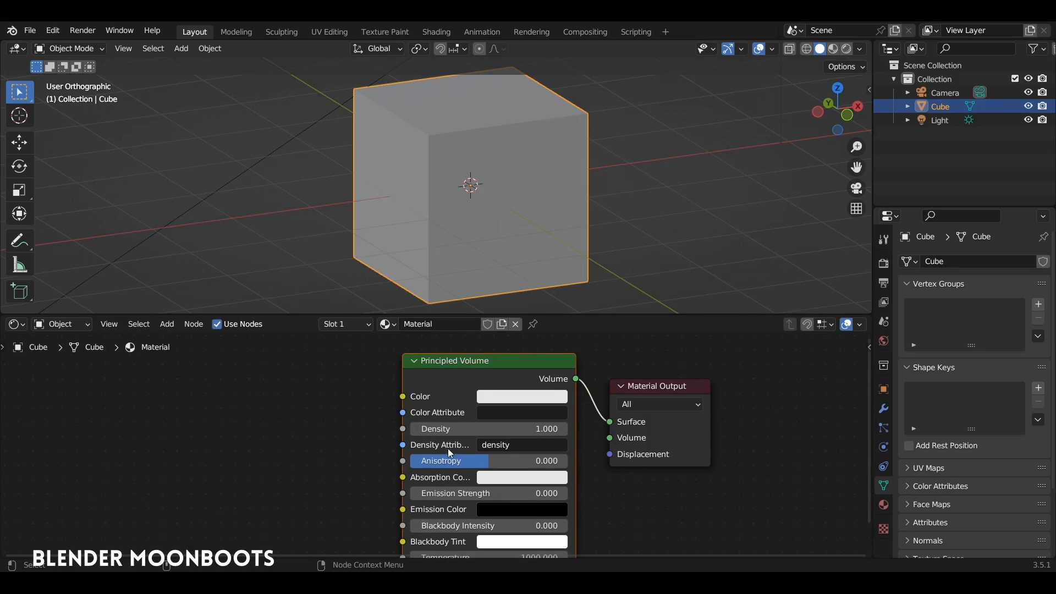
- Show the viewport in rendered shading and reconnect the Principled Volume output to the Material Output's Volume input
middle_click_drag(369, 439, 258, 493)
left_click_drag(548, 423, 562, 412)
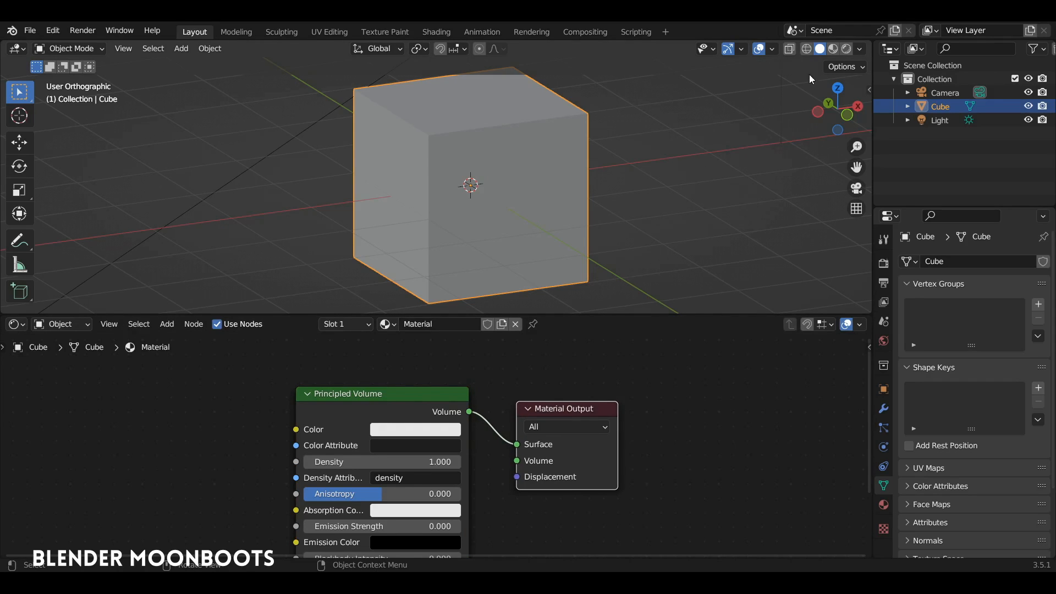
left_click(847, 51)
mouse_move(711, 145)
middle_mouse_down()
mouse_move(718, 180)
mouse_move(765, 192)
middle_mouse_up()
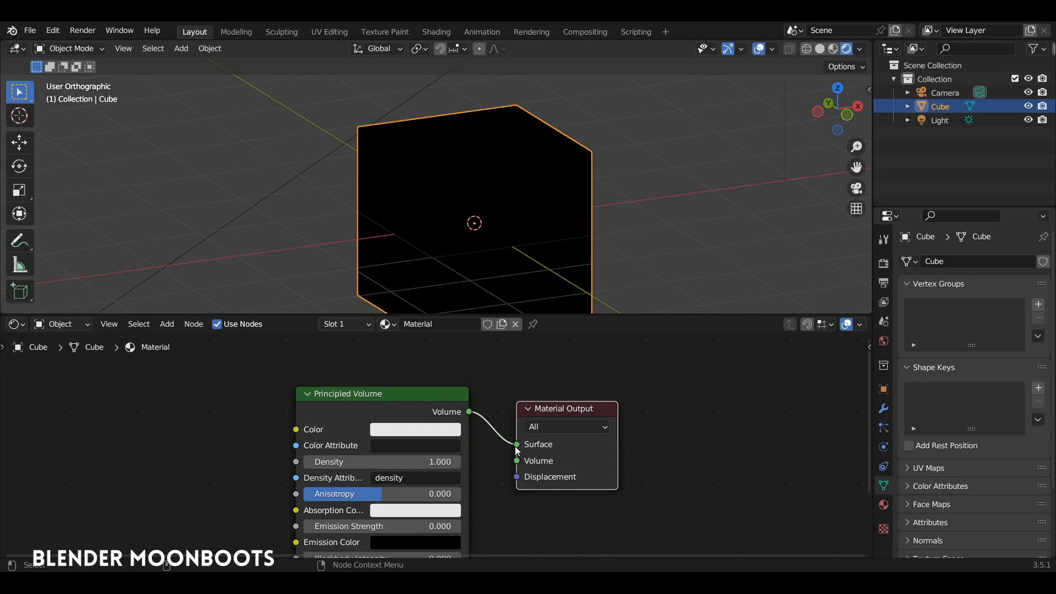
mouse_move(516, 447)
left_mouse_down()
mouse_move(493, 471)
mouse_move(512, 461)
left_mouse_up()
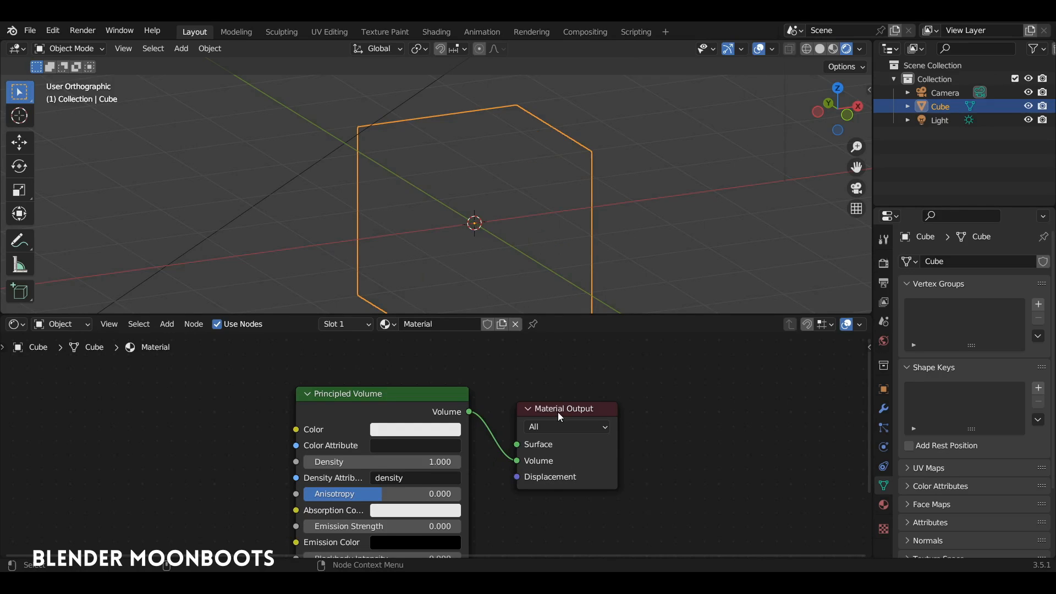
middle_click_drag(579, 244, 620, 253)
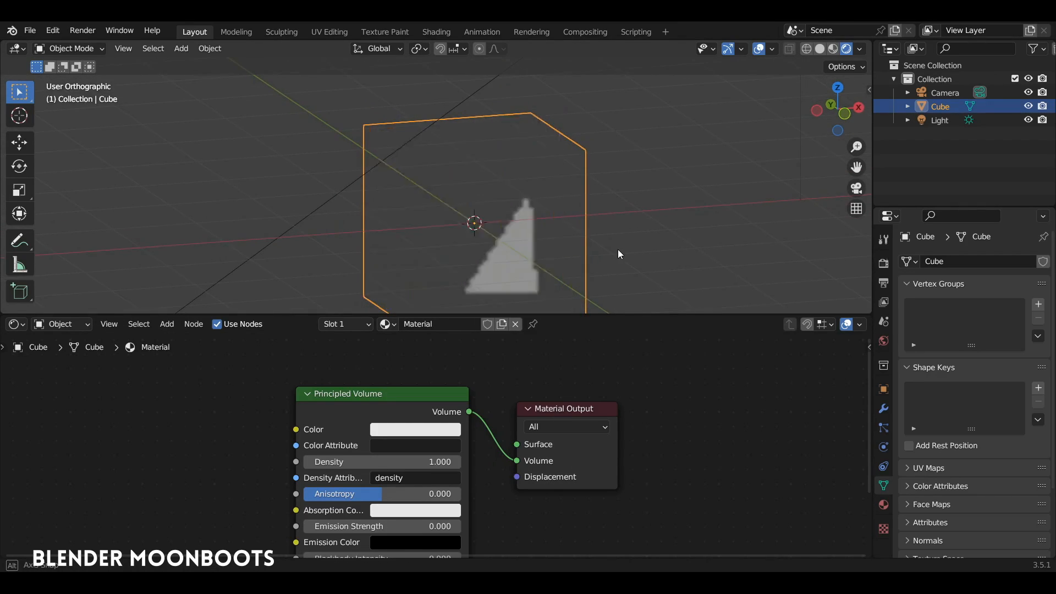
- Set the render engine to Cycles with GPU Compute as the device
left_click(884, 263)
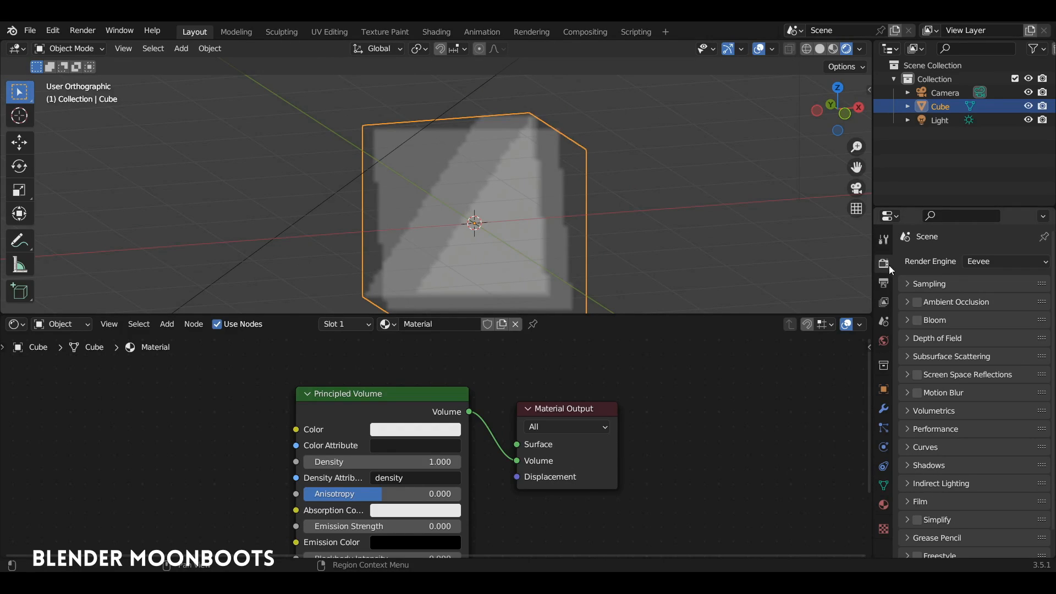
left_click(990, 262)
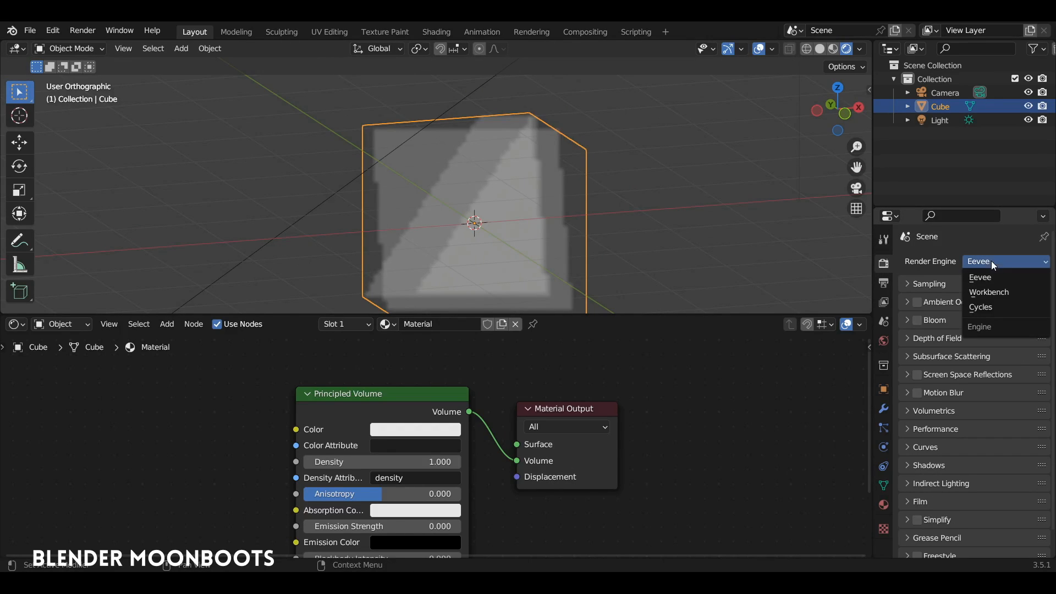
left_click(1004, 308)
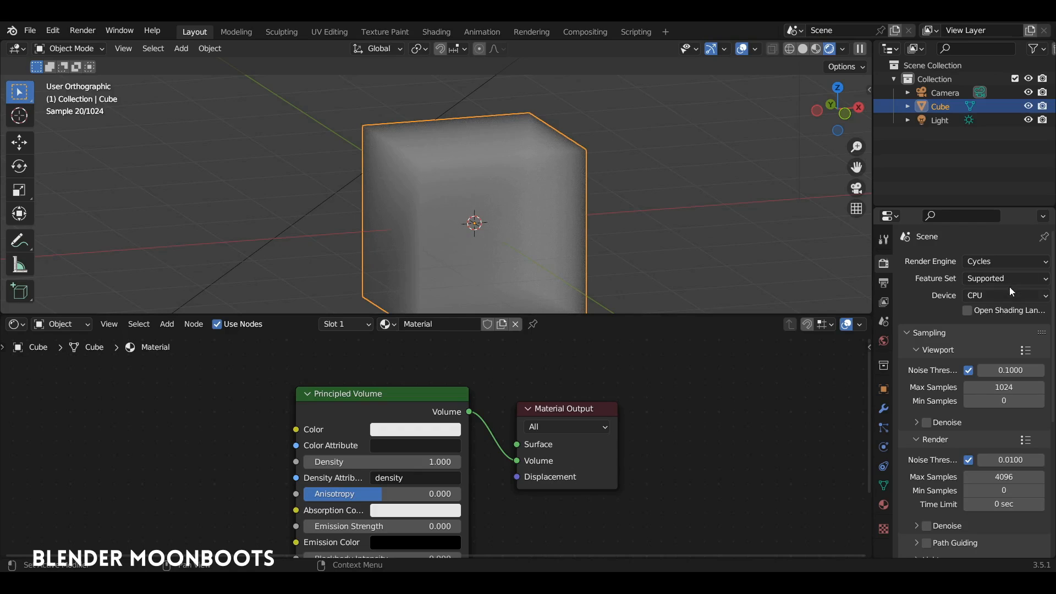
left_click(995, 295)
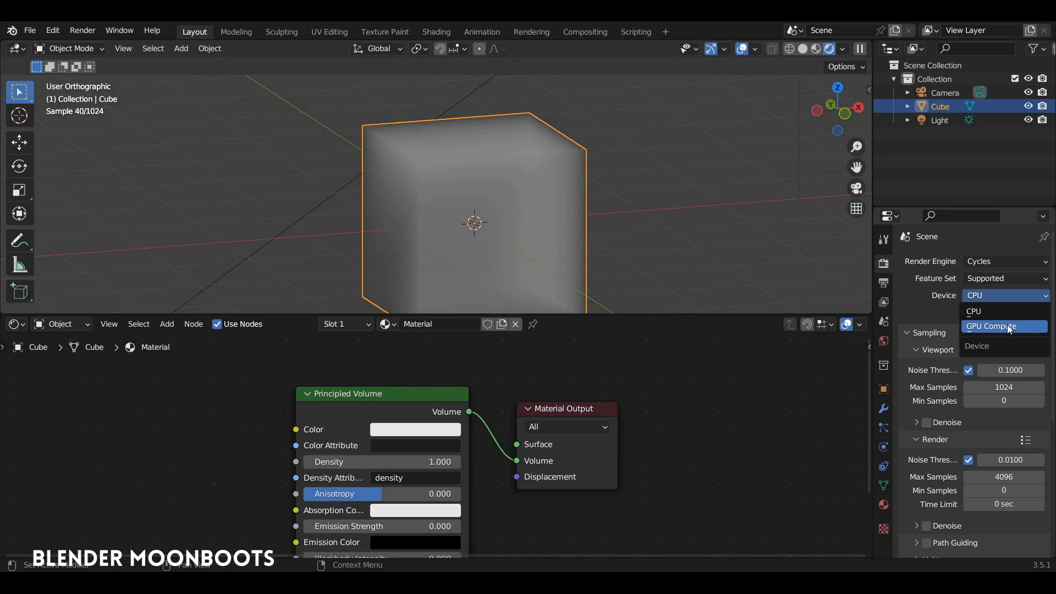
left_click(1021, 328)
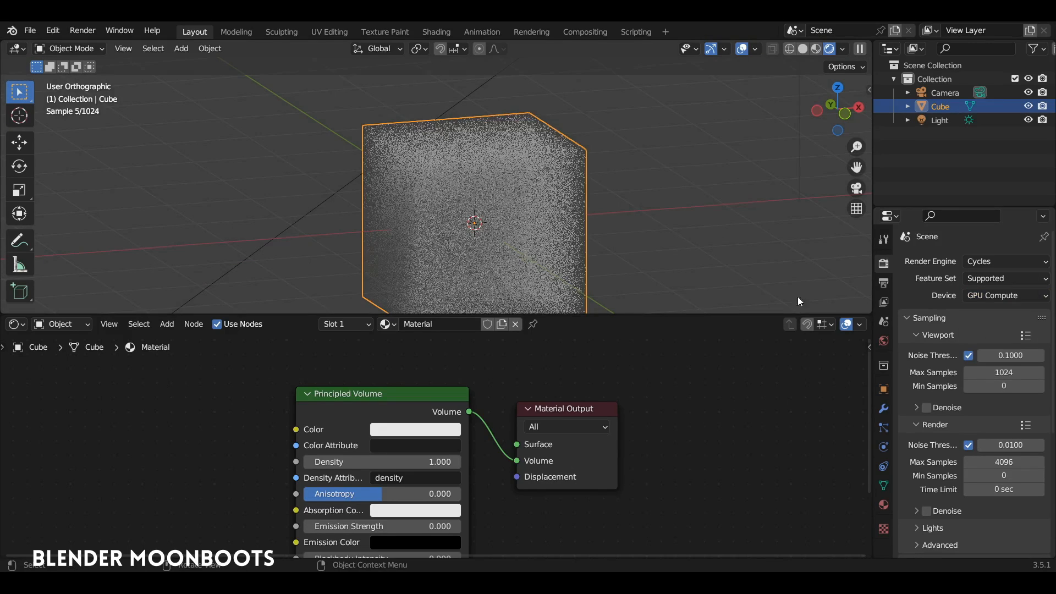
- Enlarge the 3D viewport and set the world background color to dark blue with hue 0.626, saturation 0.748 and value 0.045
left_click_drag(627, 314, 628, 334)
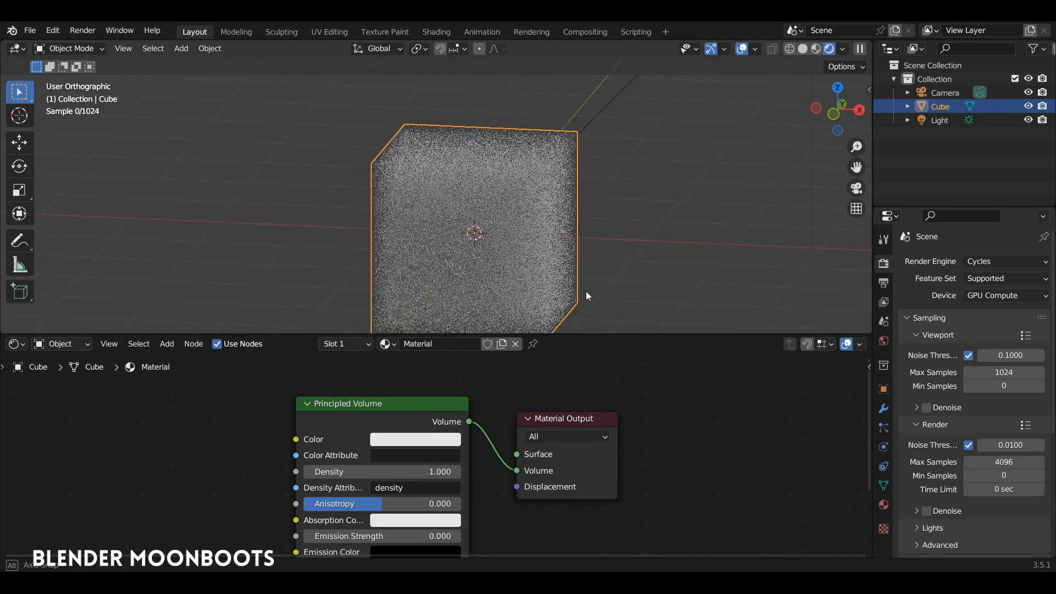
scroll(605, 277, "up", 3)
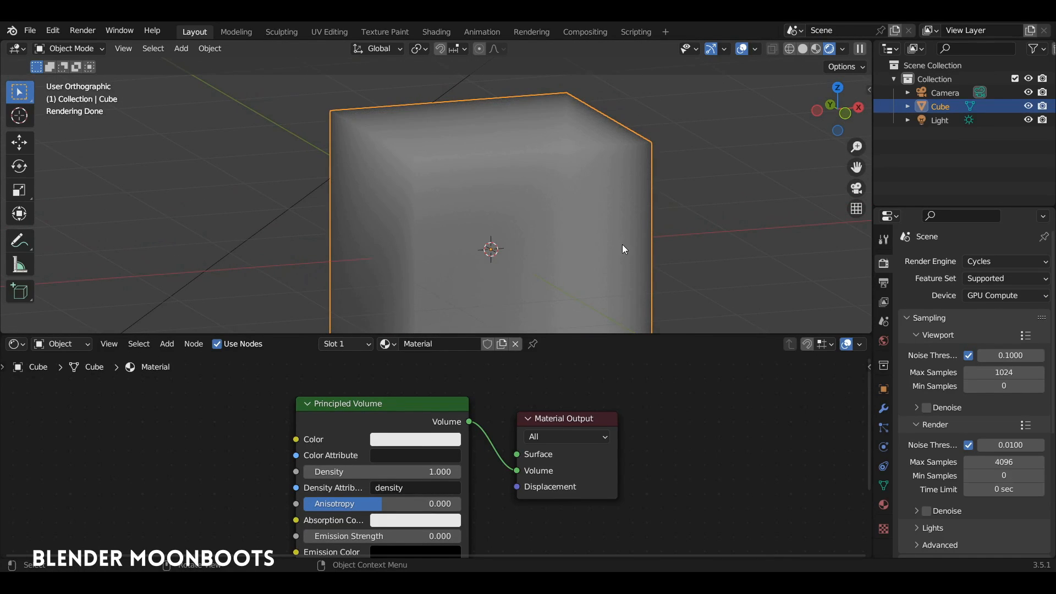
scroll(622, 267, "up", 1)
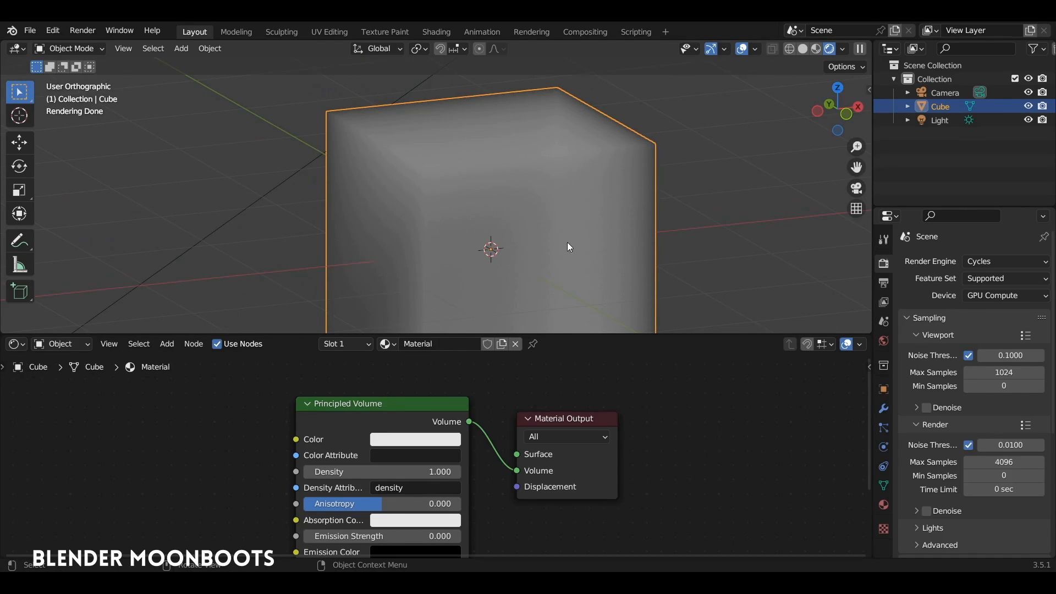
middle_click_drag(586, 280, 622, 253)
middle_click_drag(622, 252, 625, 299, "ctrl")
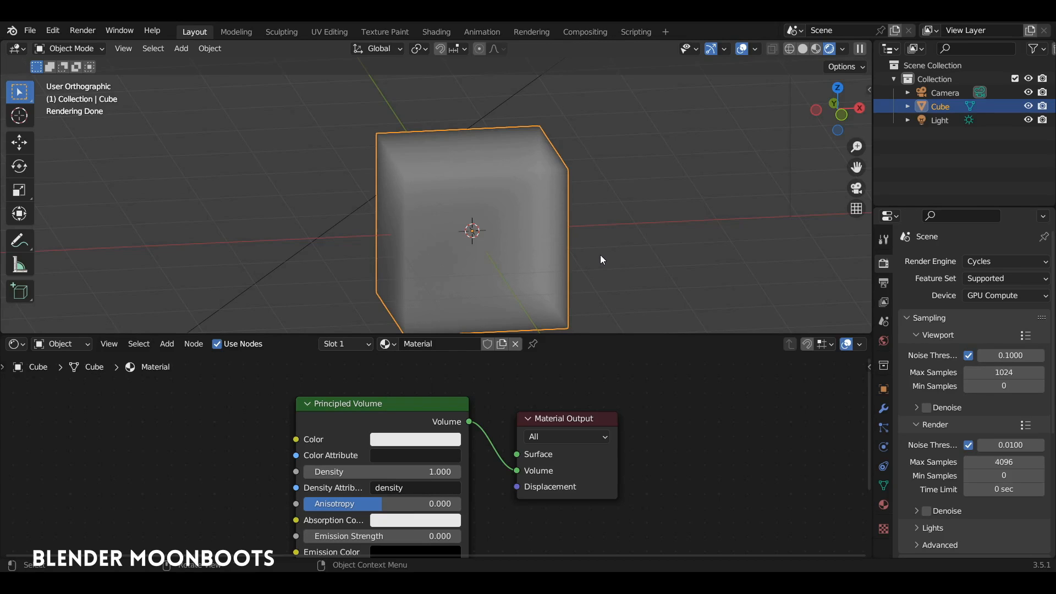
middle_click_drag(590, 255, 540, 173)
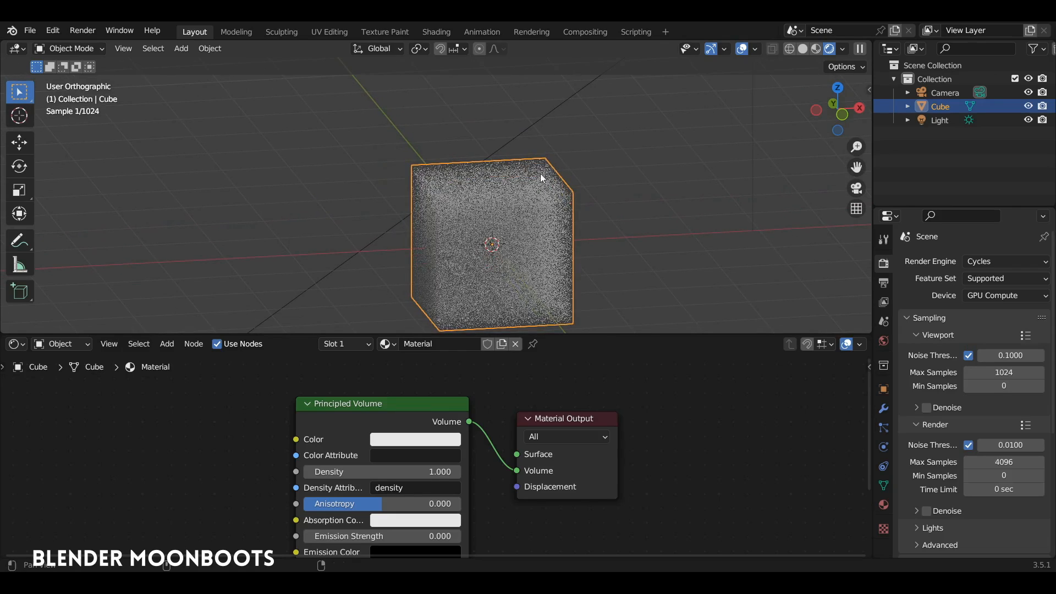
left_click(884, 342)
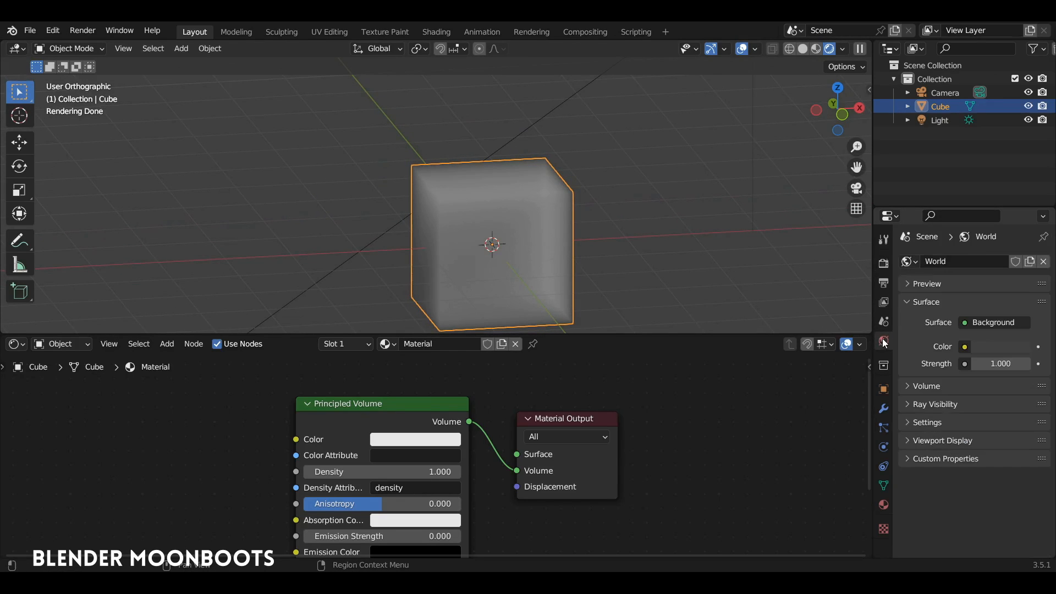
left_click(992, 345)
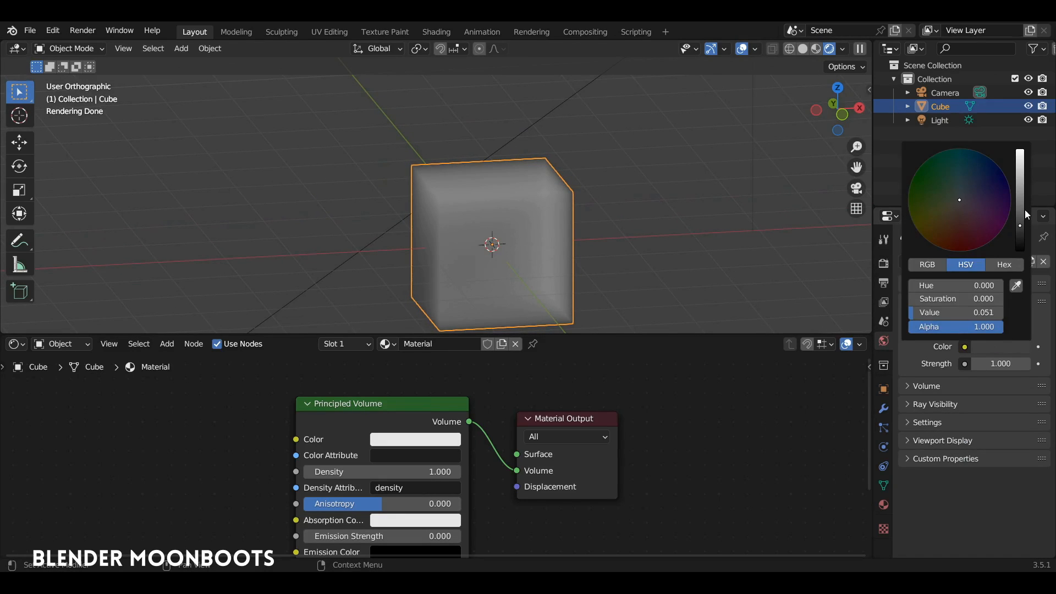
left_click(977, 179)
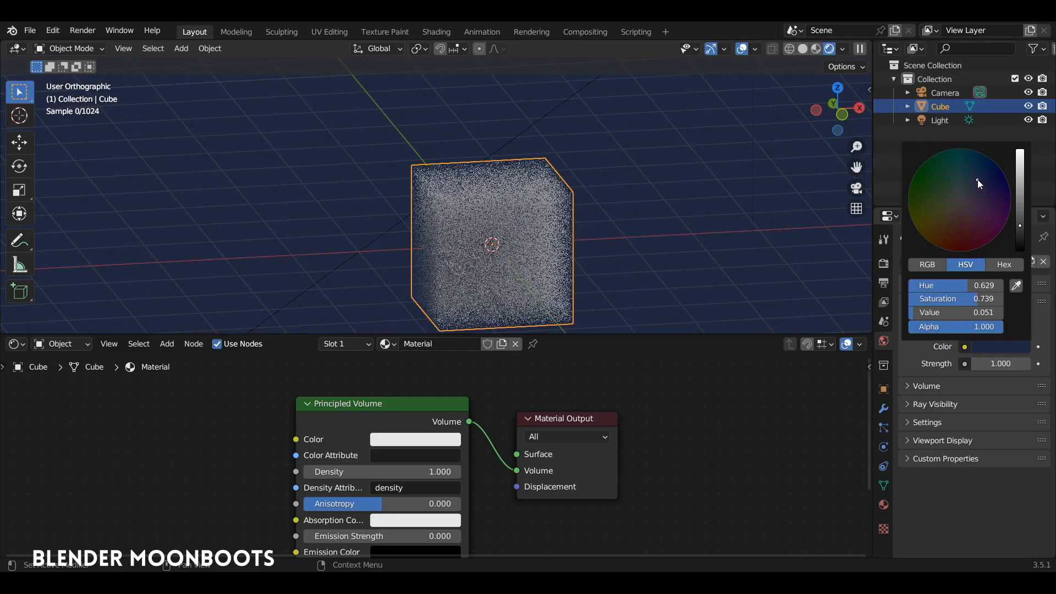
left_click(1021, 227)
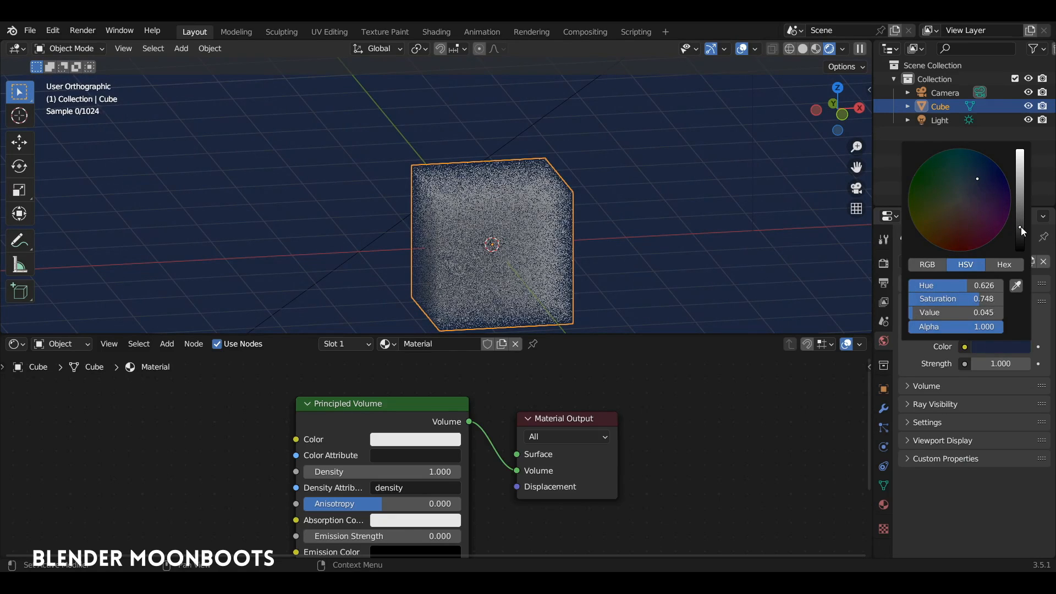
- Select the sun light and move it closer above the cube in the front view
left_click(570, 115)
middle_click_drag(596, 127, 550, 247, "shift")
scroll(605, 192, "down", 3)
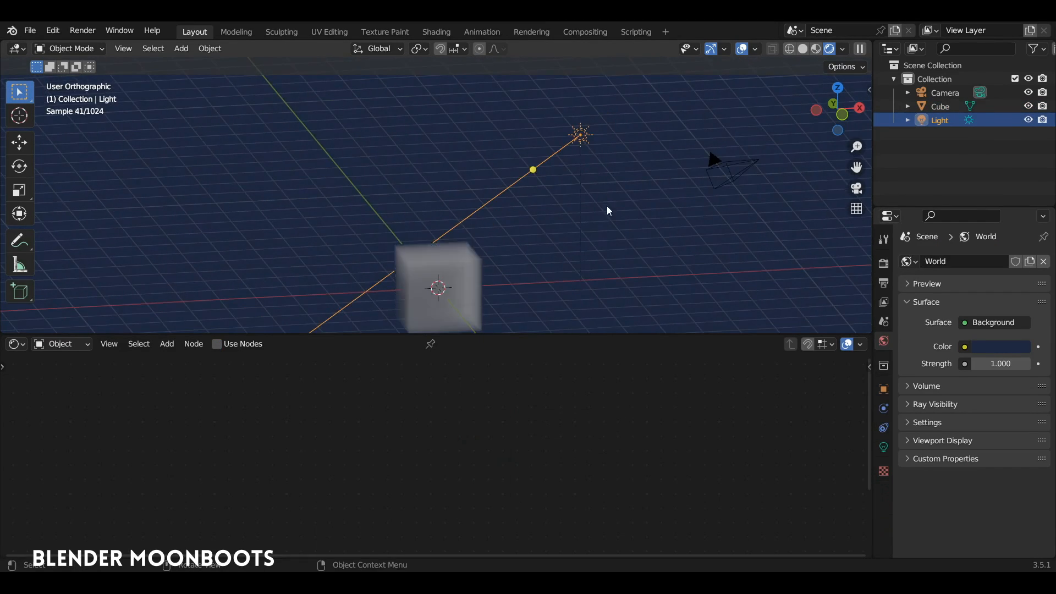
key("KP_1")
key("g")
left_click(502, 266)
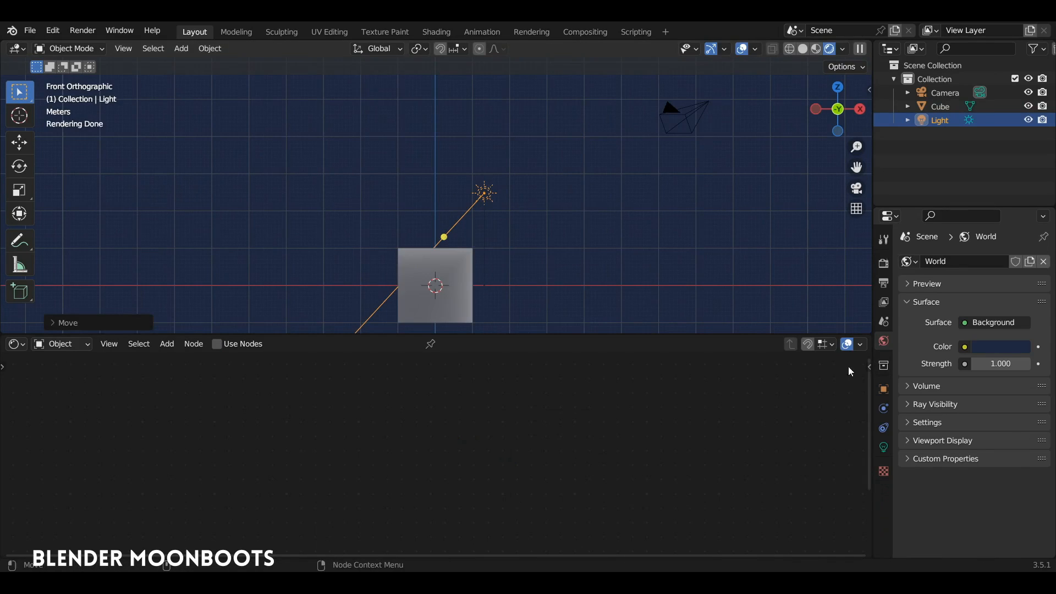
- Change the light to a Spot with 400 W power and a 29.9° spot size
left_click(884, 447)
middle_click_drag(635, 264, 647, 207)
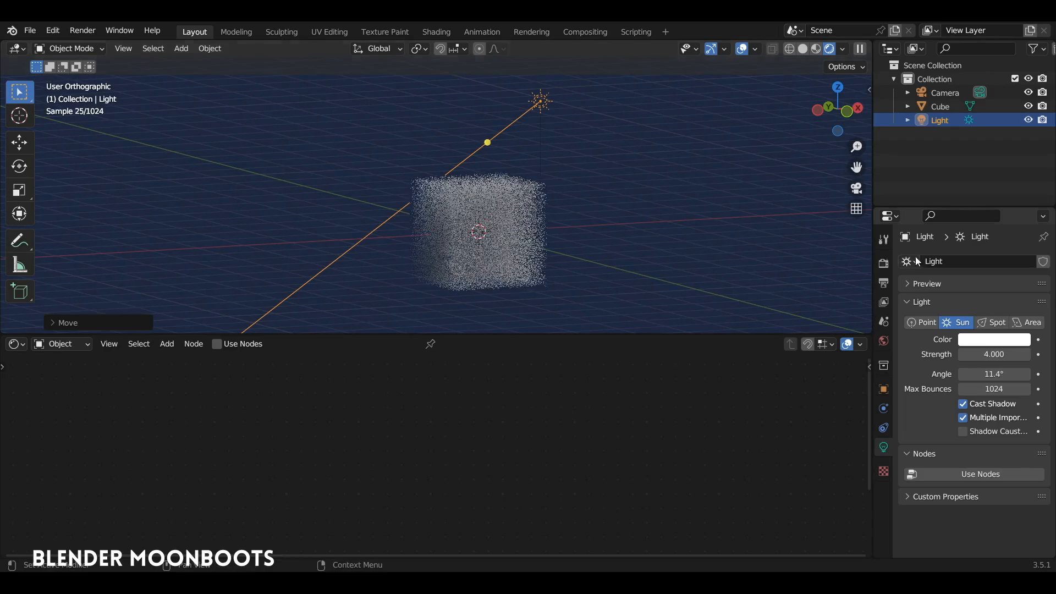
left_click(993, 324)
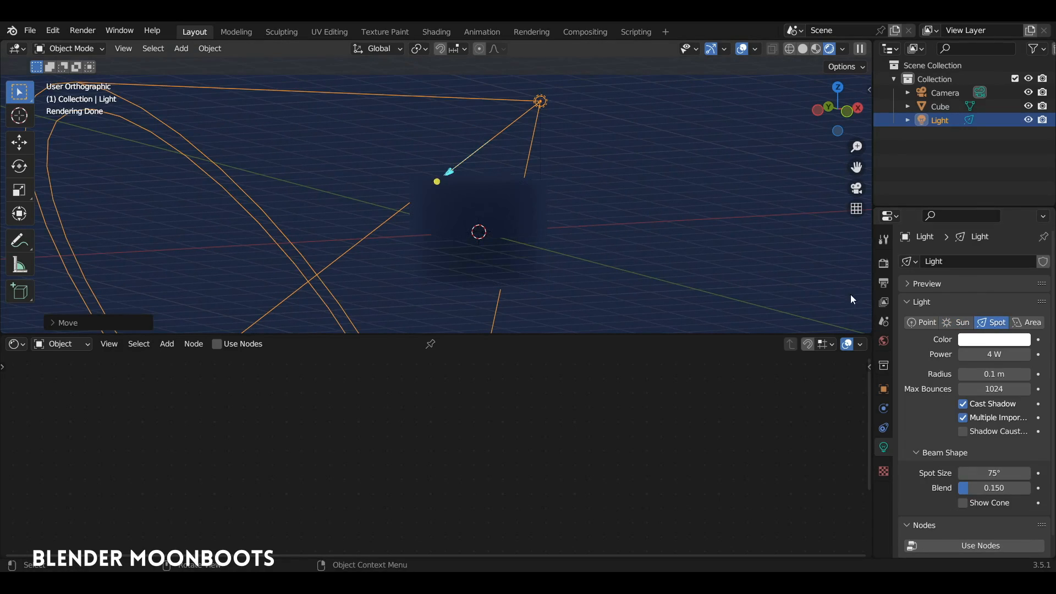
middle_click_drag(699, 281, 764, 287)
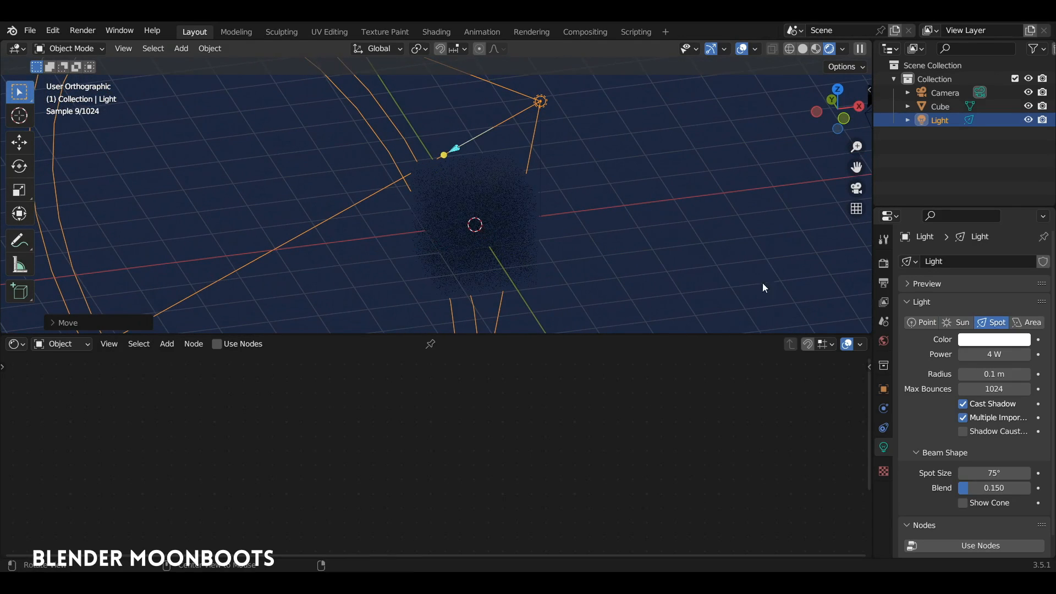
left_click(987, 354)
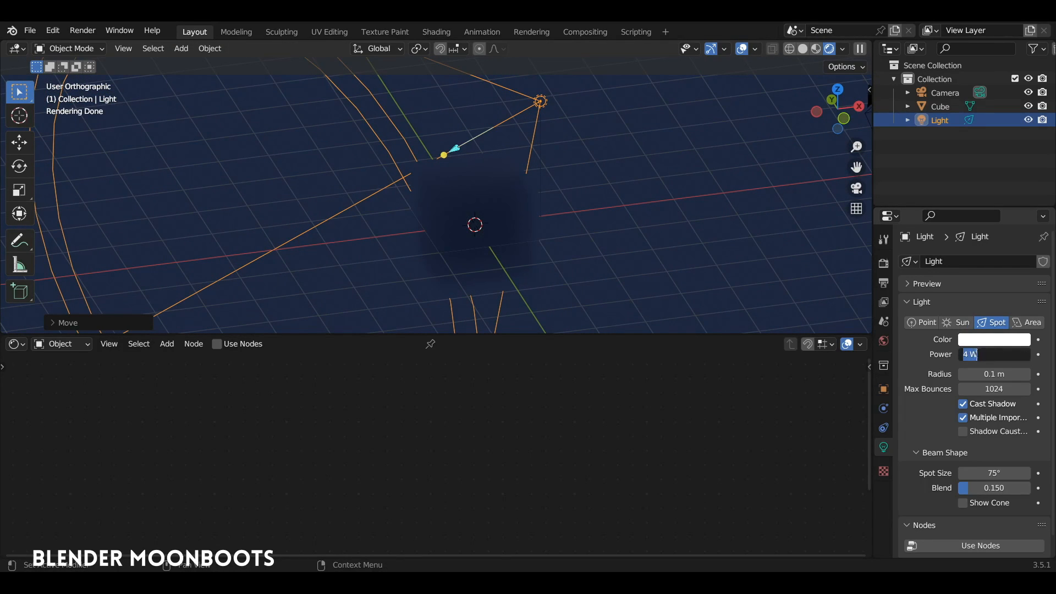
type("400")
key("Return")
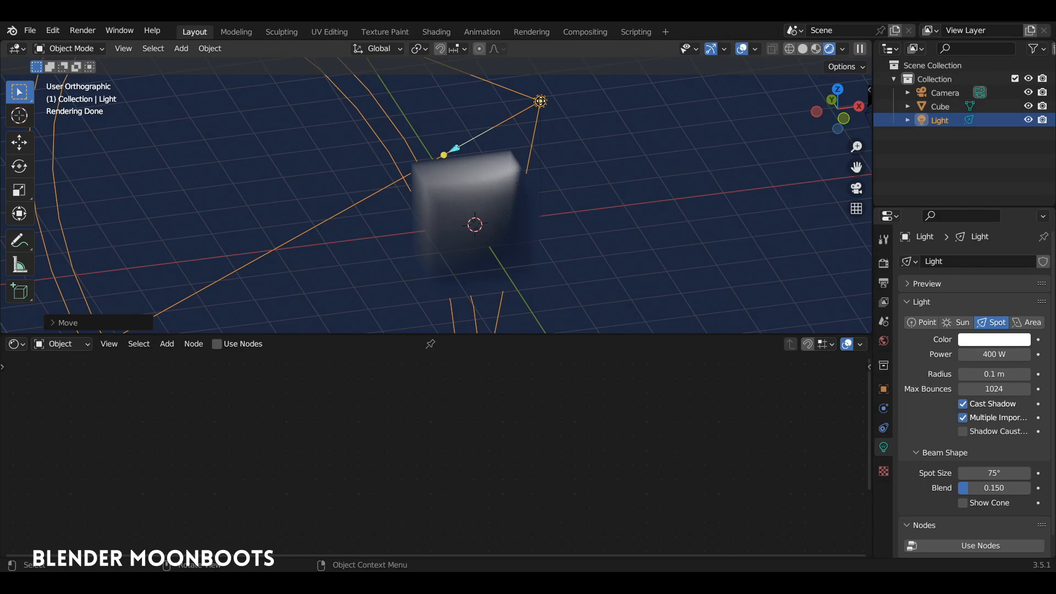
left_click_drag(993, 473, 957, 475)
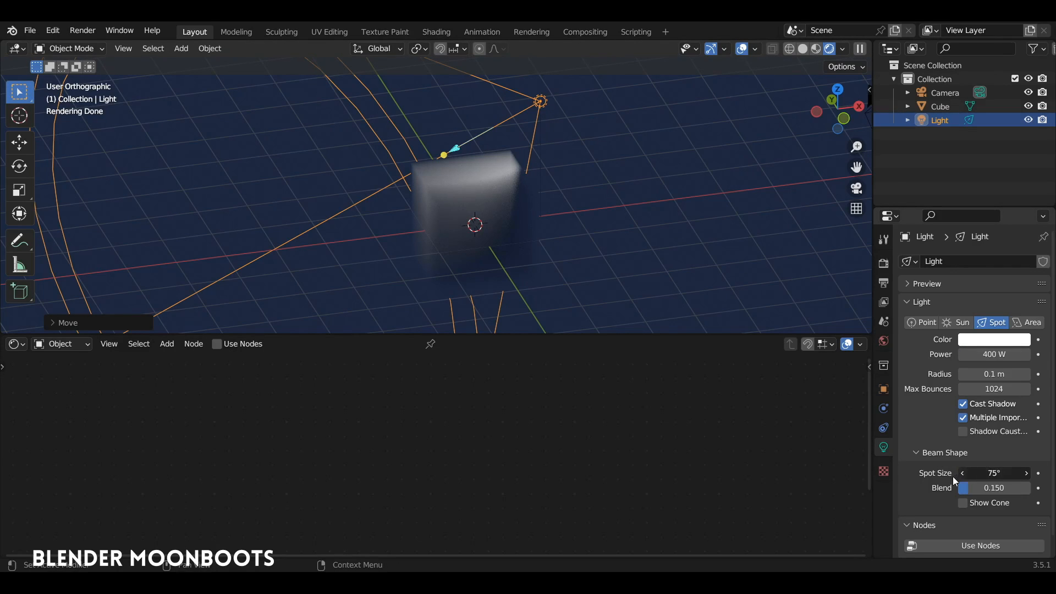
left_click_drag(853, 479, 616, 474)
- Rotate the spotlight toward the cube and reposition it above the cube using the front and right views
key("KP_1")
key("r")
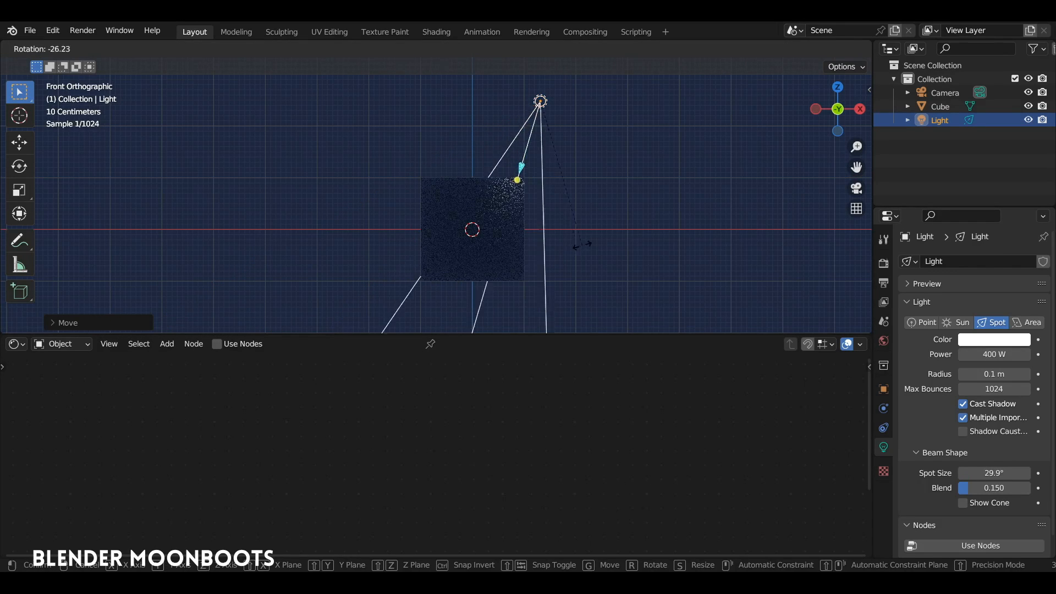
left_click(567, 248)
key("g")
left_click(566, 268)
key("KP_3")
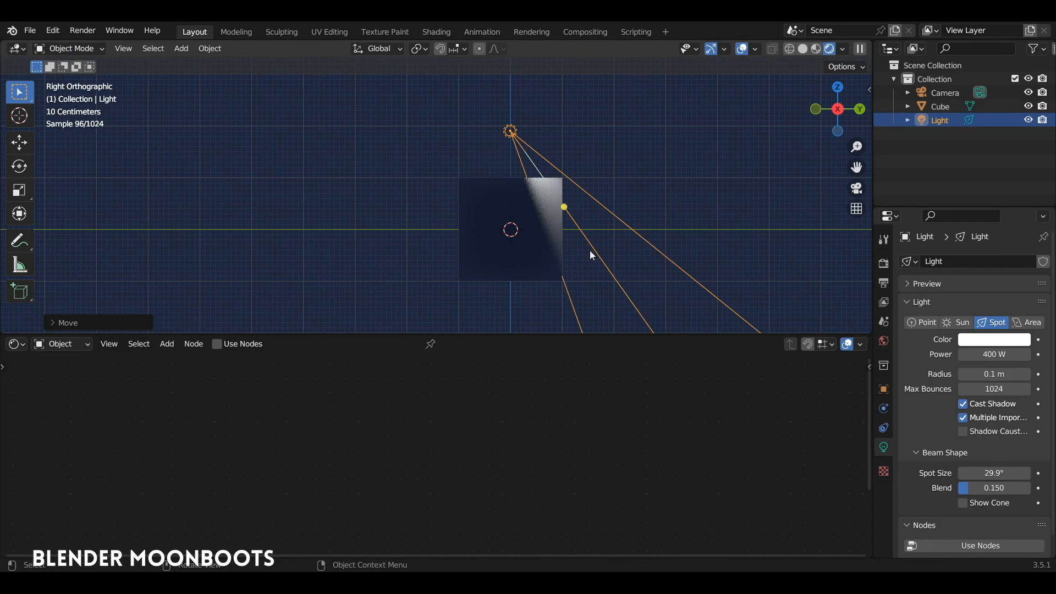
key("g")
left_click(583, 239)
key("KP_1")
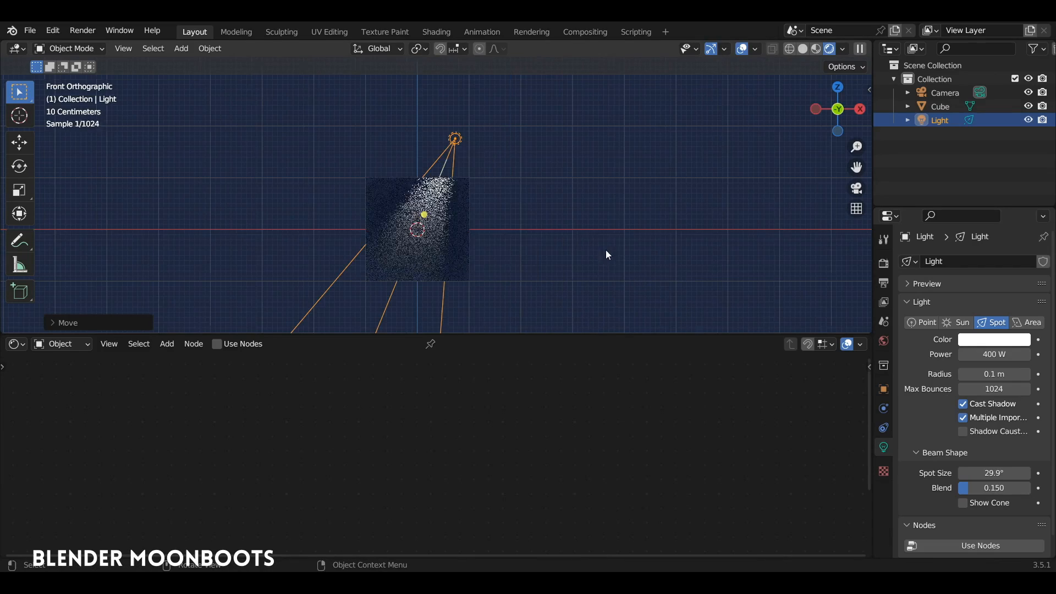
- Enlarge the 3D viewport and examine the spotlight beam through the cube in the front view
middle_click_drag(512, 246, 600, 228, "shift")
scroll(610, 203, "up", 4)
scroll(618, 179, "up", 1)
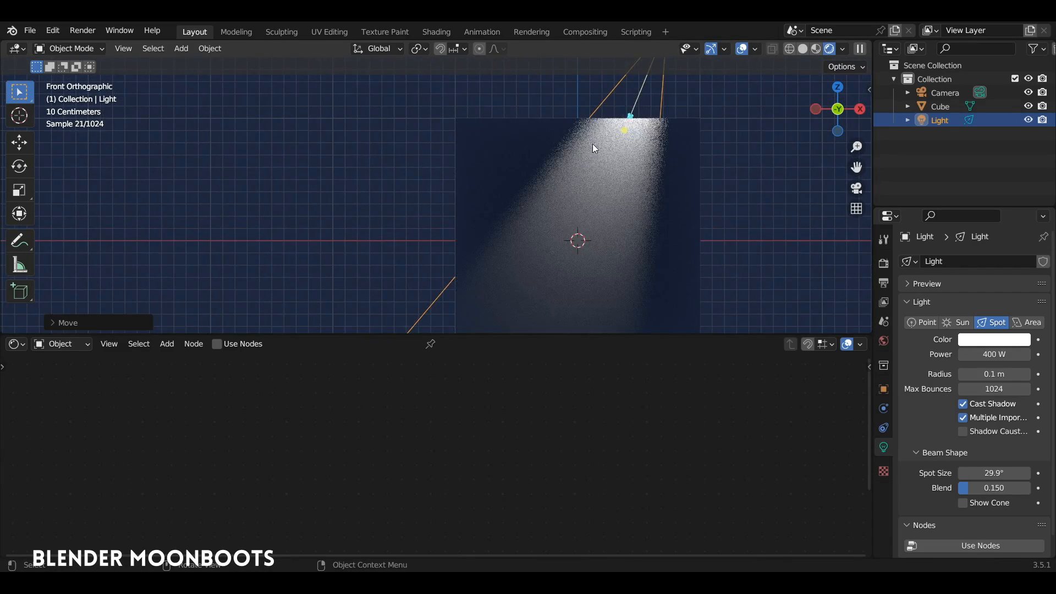
middle_click_drag(607, 164, 542, 268, "shift")
middle_click_drag(571, 225, 583, 165, "shift")
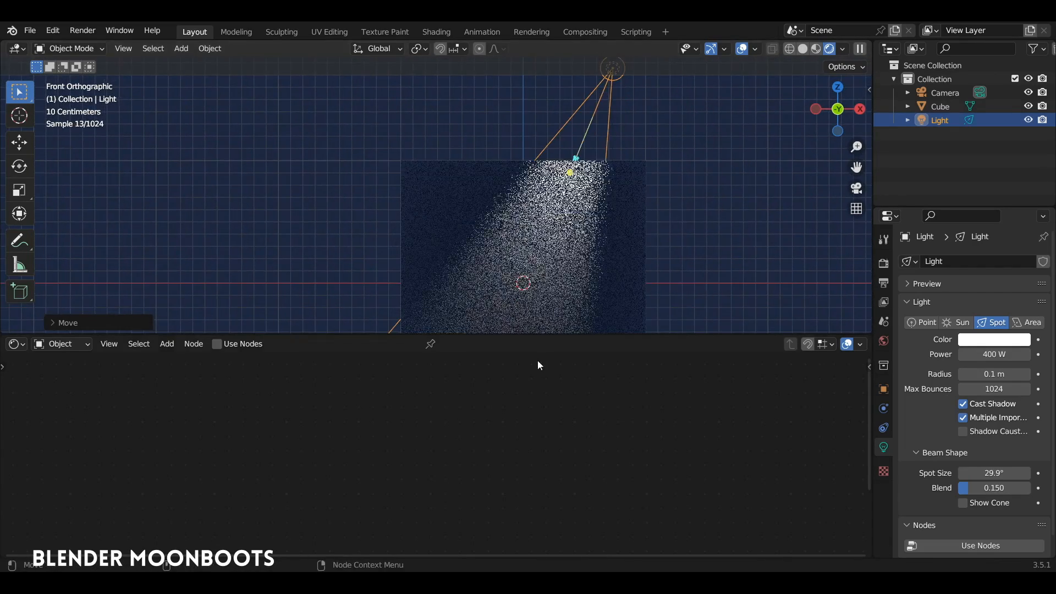
left_click_drag(544, 333, 541, 427)
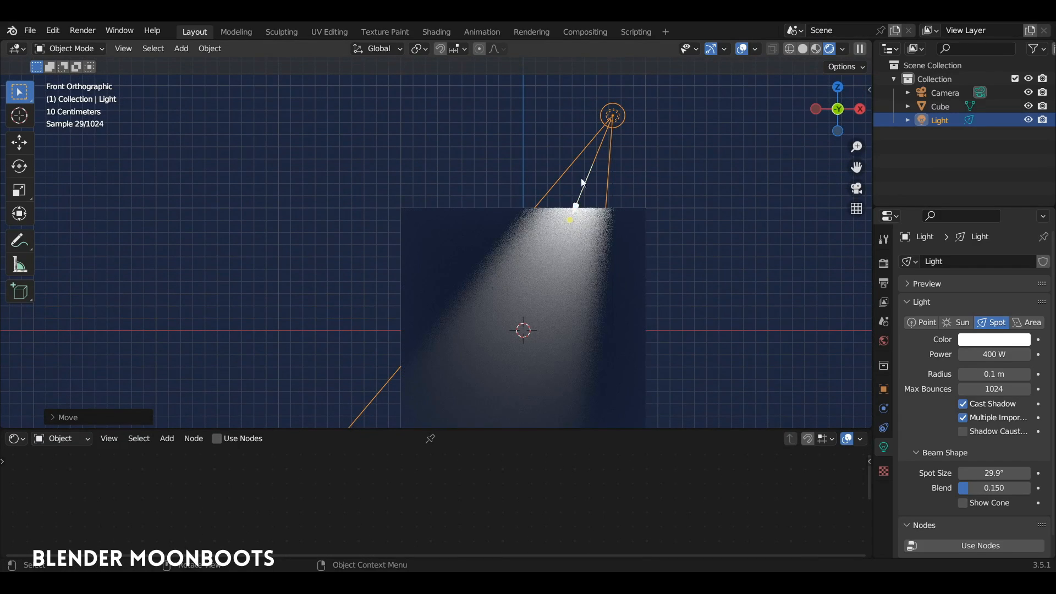
middle_click_drag(608, 295, 644, 269, "shift")
scroll(646, 278, "down", 2)
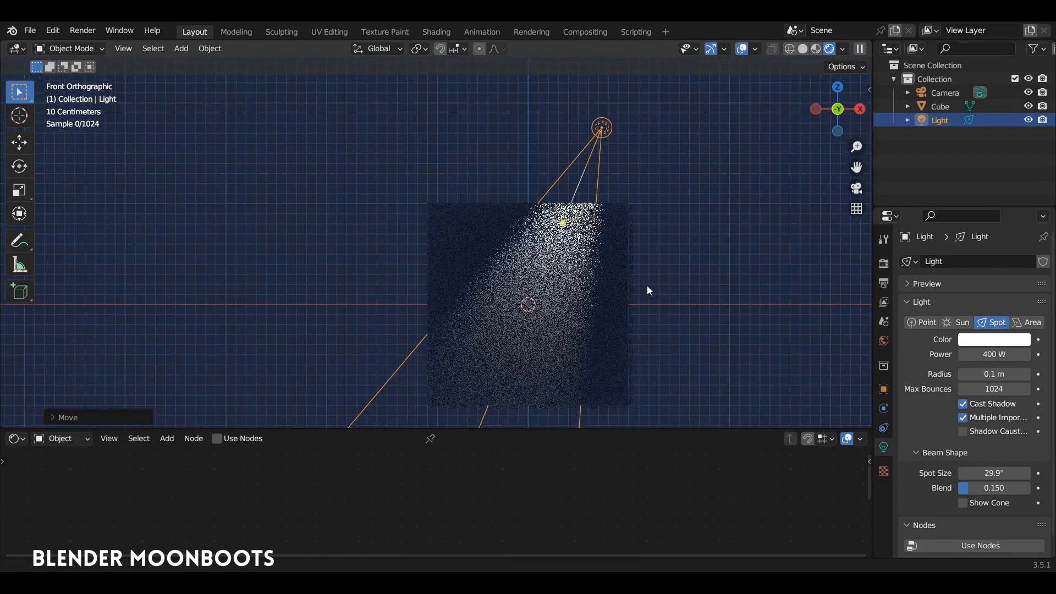
- Add a Monkey mesh at the cube's center and scale it down to sit inside the light beam
key("shift+a")
mouse_move(577, 280)
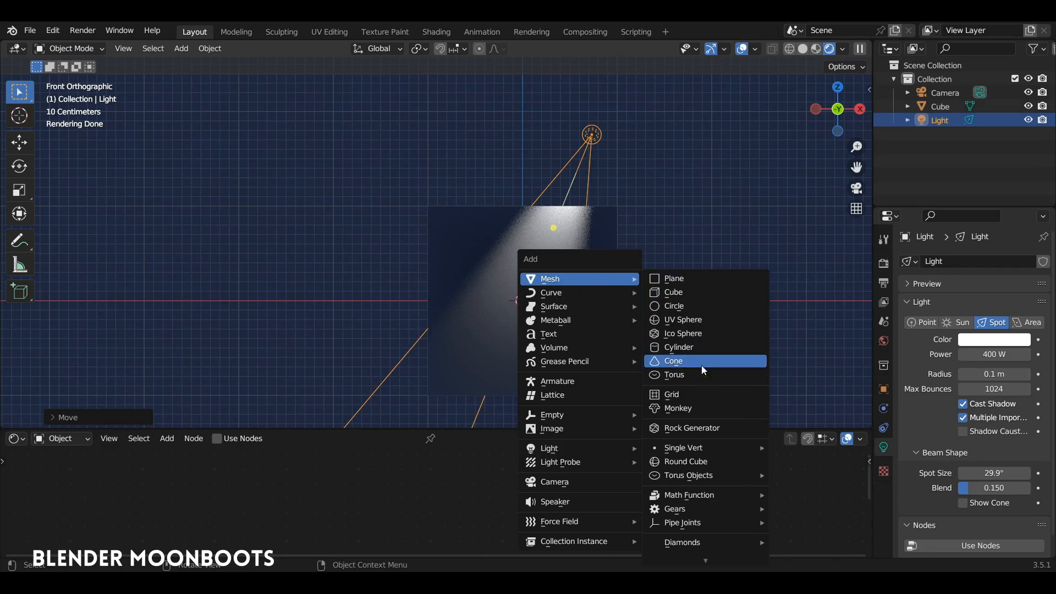
left_click(697, 411)
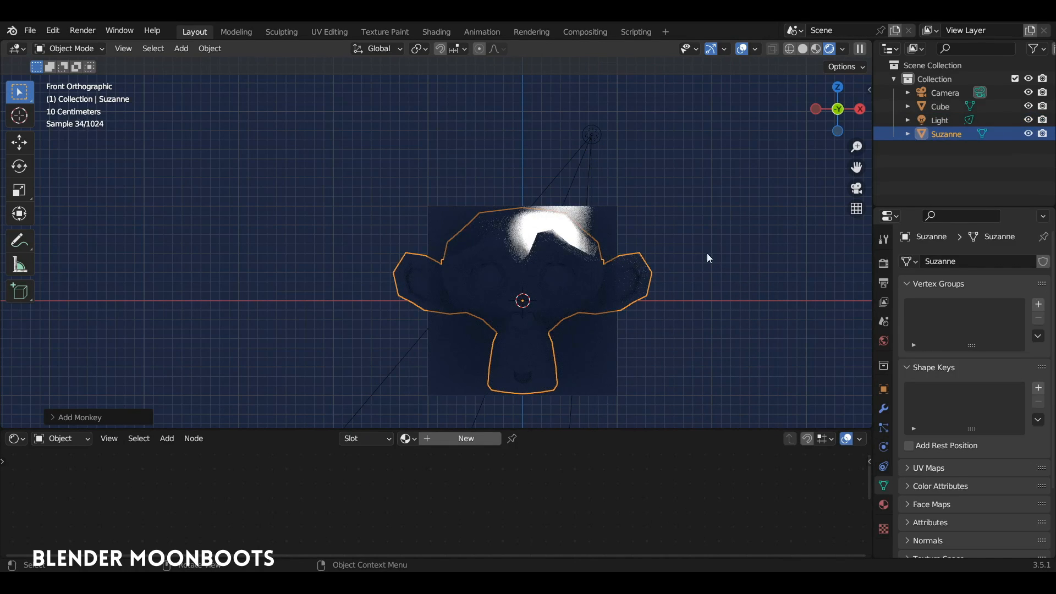
key("s")
left_click(568, 295)
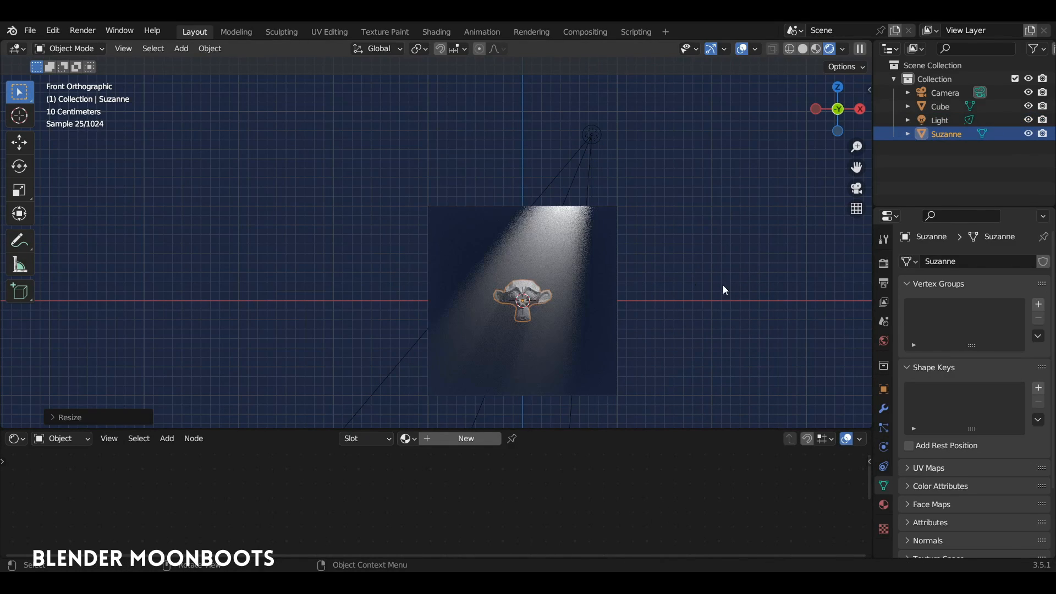
- Add a Subdivision Surface modifier to the monkey and shade it smooth
left_click(883, 409)
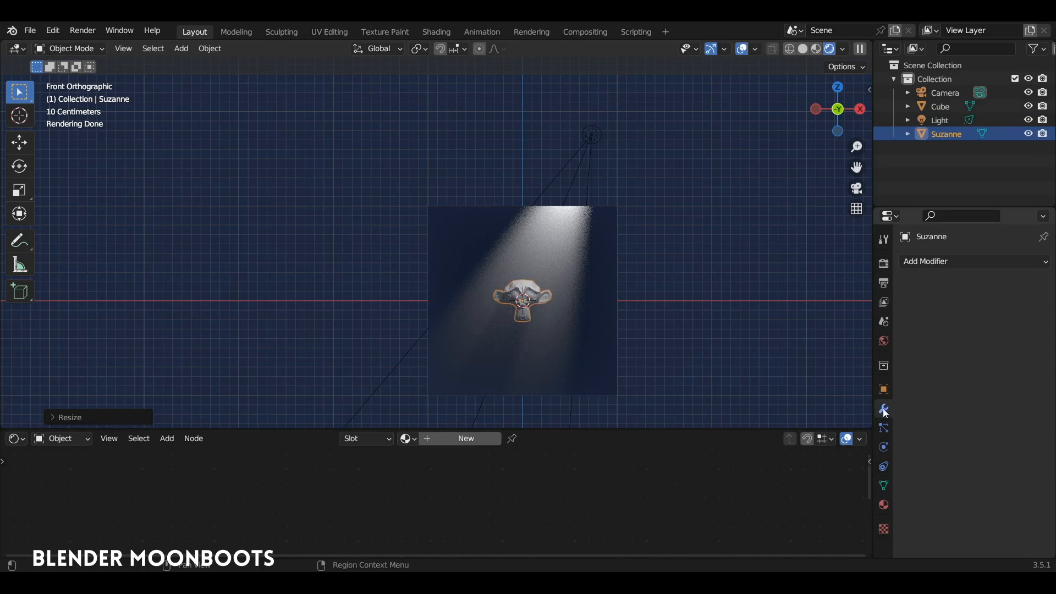
left_click(913, 262)
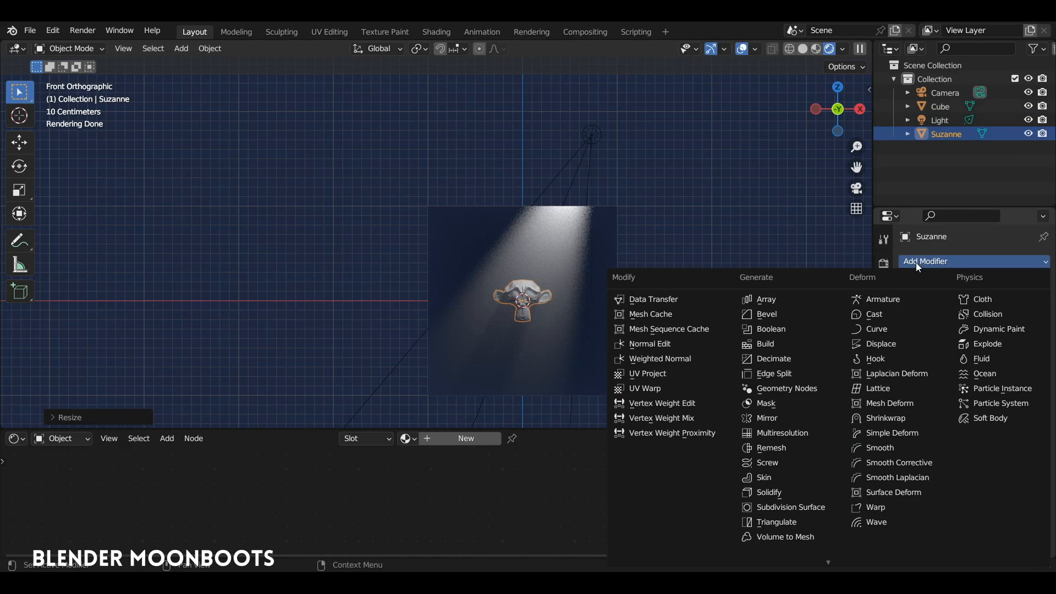
left_click(811, 504)
scroll(631, 289, "up", 3)
middle_click_drag(638, 265, 589, 237, "shift")
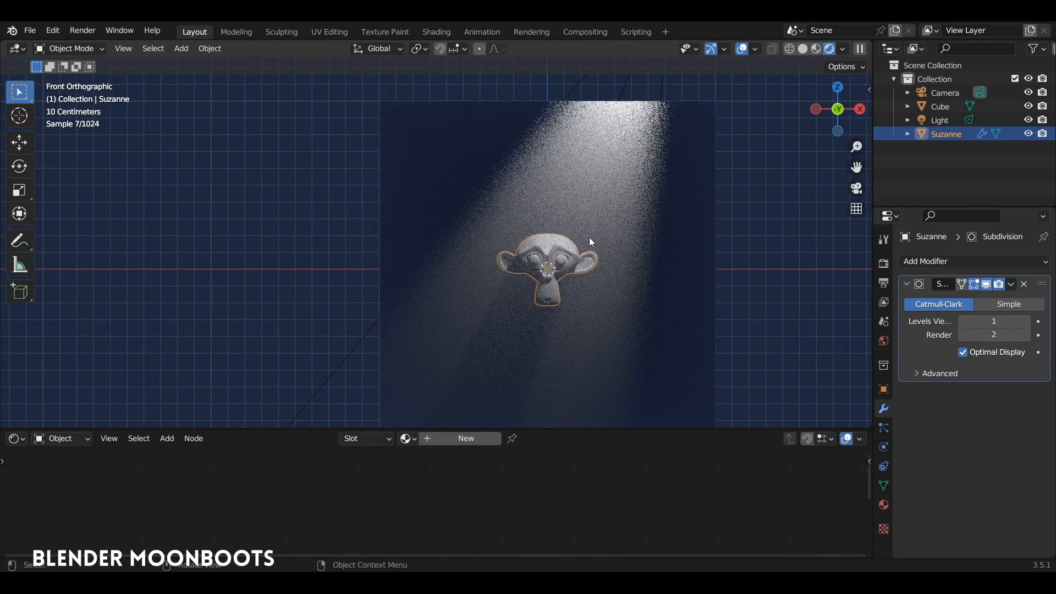
right_click(582, 250)
left_click(586, 250)
scroll(638, 269, "up", 3)
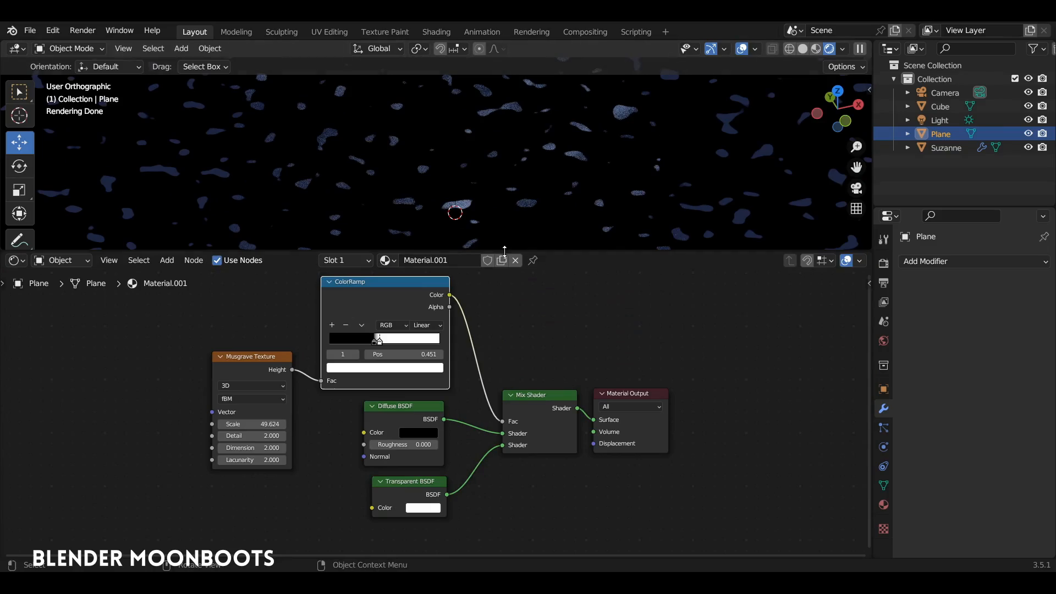
- Examine the example scene with the Musgrave-textured plane, selecting its light and viewing the beams in the cube from the front
left_click_drag(505, 251, 495, 450)
middle_click_drag(509, 280, 453, 246)
scroll(509, 256, "down", 5)
left_click(480, 160)
key("KP_1")
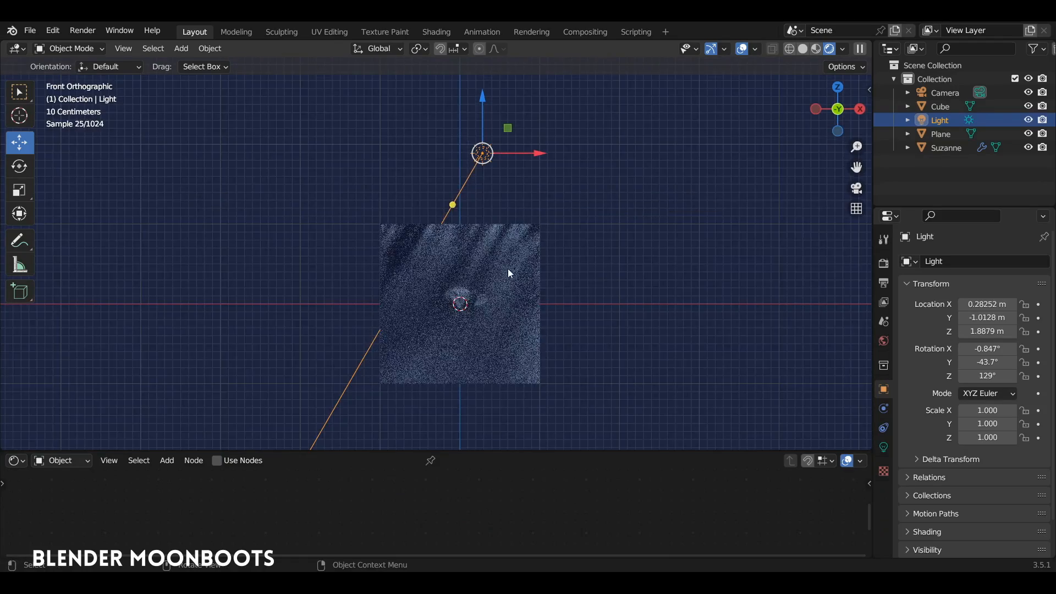
middle_click_drag(510, 267, 508, 179, "ctrl")
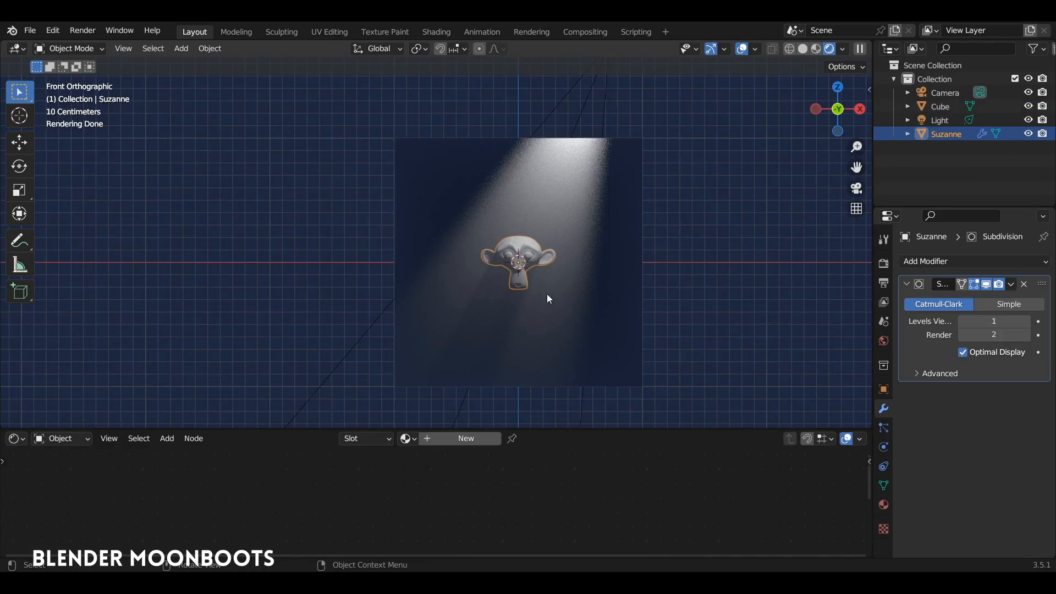
- Select the volume cube, enlarge the shader editor and set the Principled Volume color to light blue
left_click(585, 222)
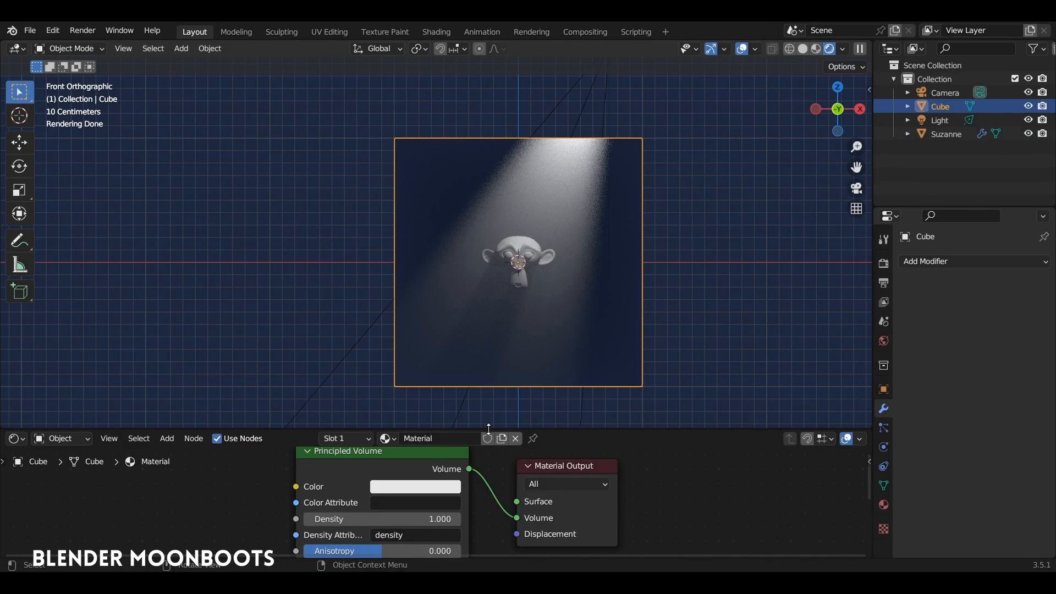
left_click_drag(489, 429, 479, 362)
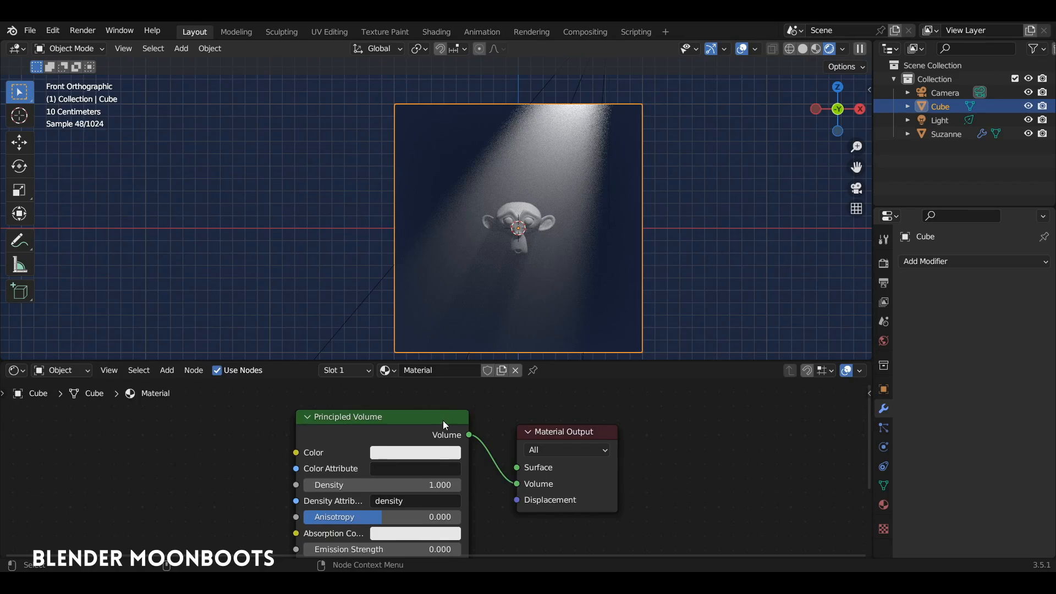
left_click_drag(444, 425, 461, 416)
left_click(438, 445)
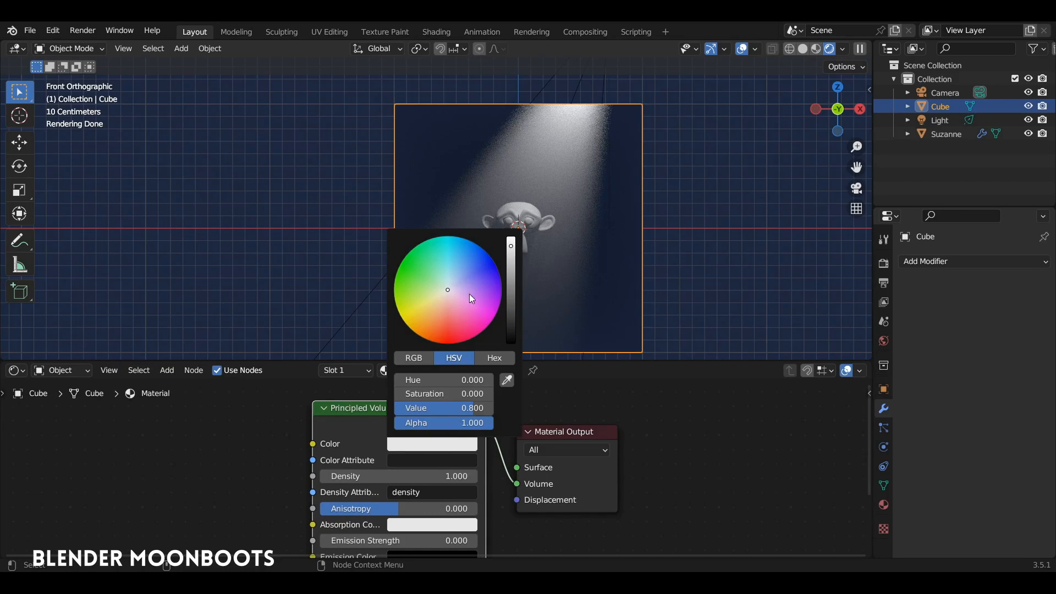
mouse_move(472, 298)
left_mouse_down()
mouse_move(451, 286)
mouse_move(459, 279)
left_mouse_up()
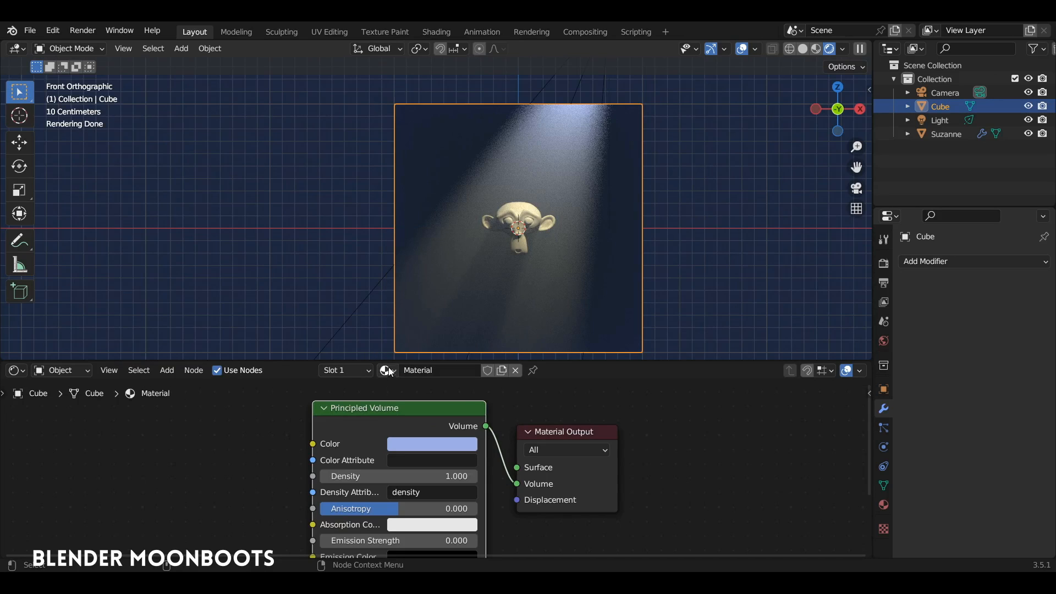
- Make room in the cube's node tree and add Texture Coordinate, Mapping and Image Texture nodes feeding the Principled Volume color
left_click_drag(391, 361, 399, 294)
left_click_drag(566, 396, 655, 347)
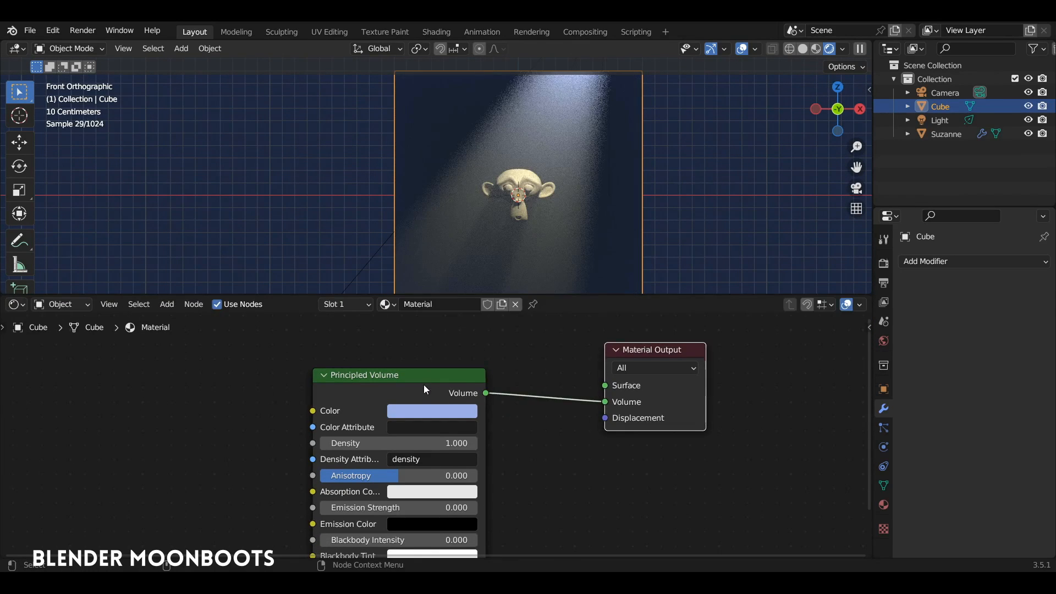
left_click_drag(425, 389, 525, 374)
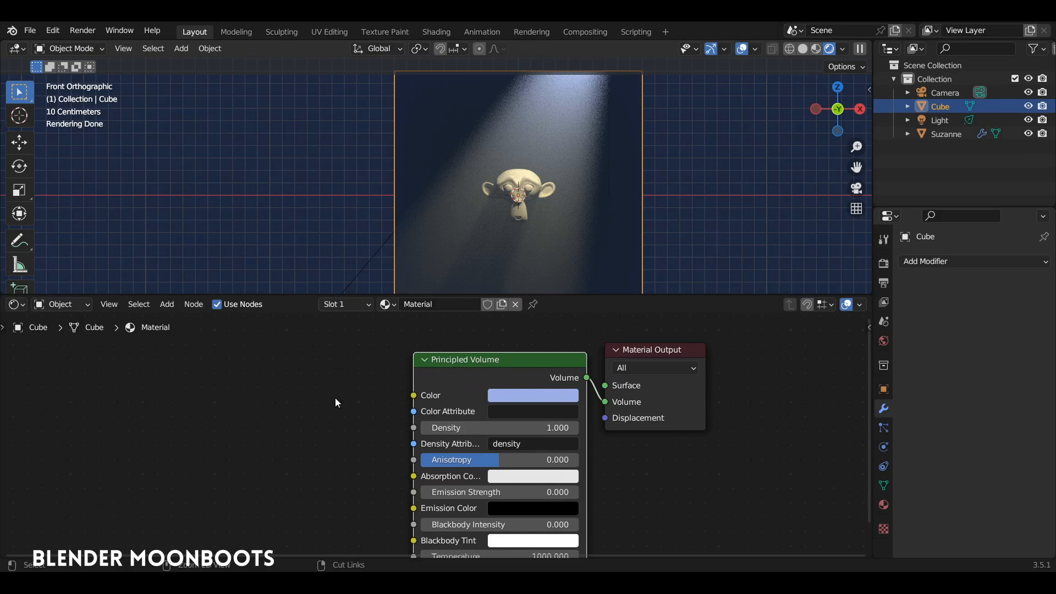
key("ctrl+t")
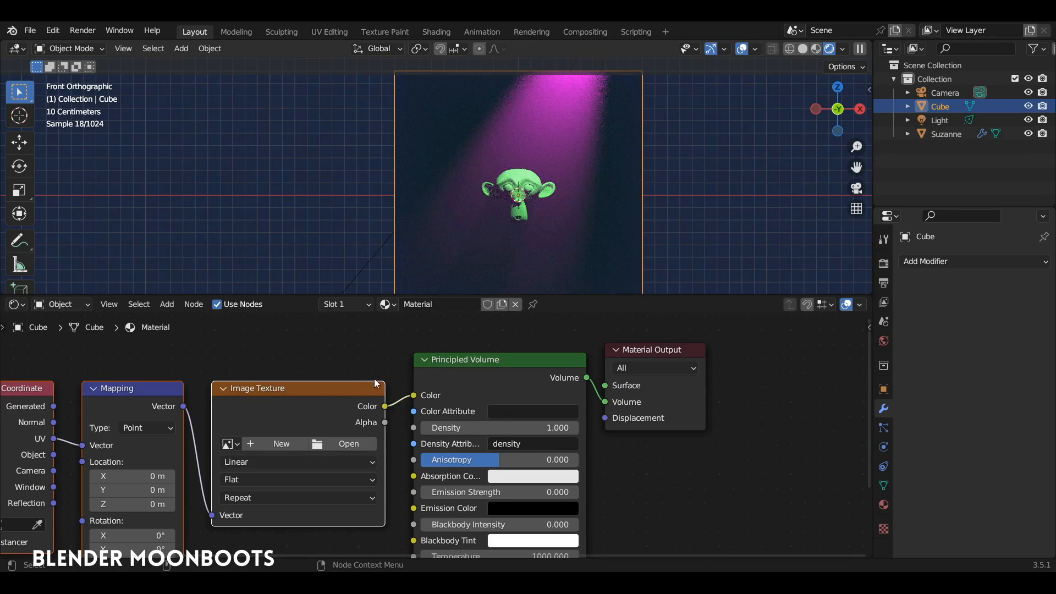
key("Home")
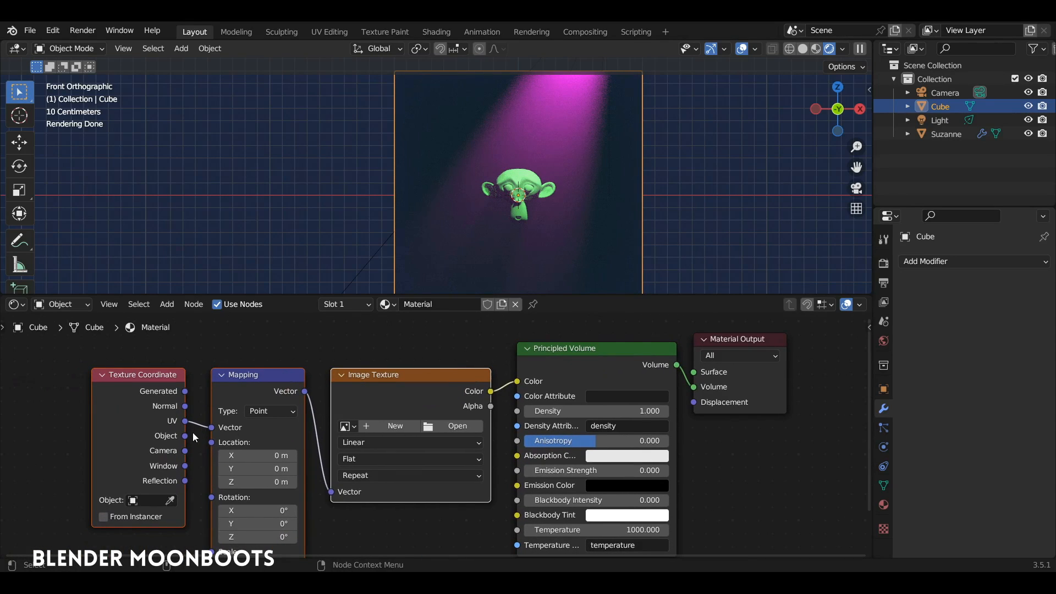
- Connect the Object texture coordinate to the Mapping vector and move the three texture nodes away from the Principled Volume
left_click_drag(185, 436, 211, 428)
left_click_drag(156, 376, 50, 370)
left_click_drag(259, 374, 148, 372)
left_click_drag(377, 377, 255, 377)
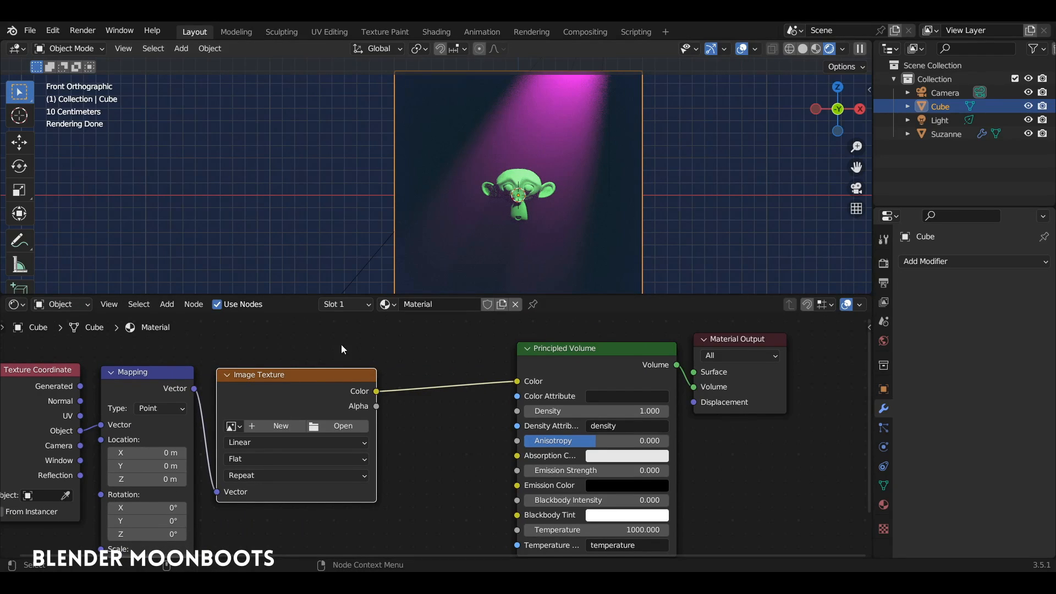
- Switch the Image Texture node to a Noise Texture
key("shift+s")
mouse_move(314, 395)
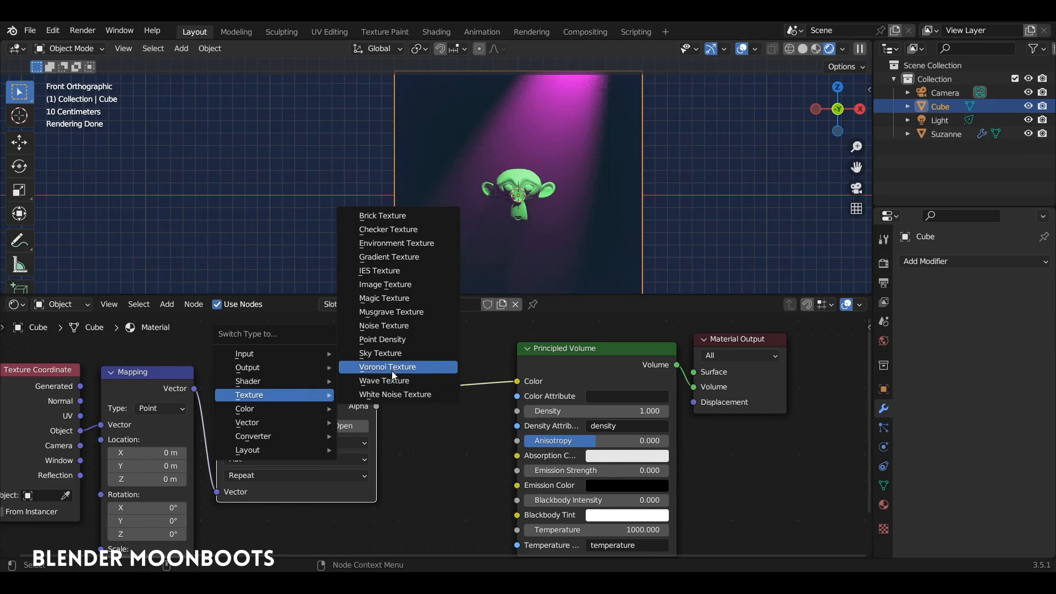
left_click(424, 326)
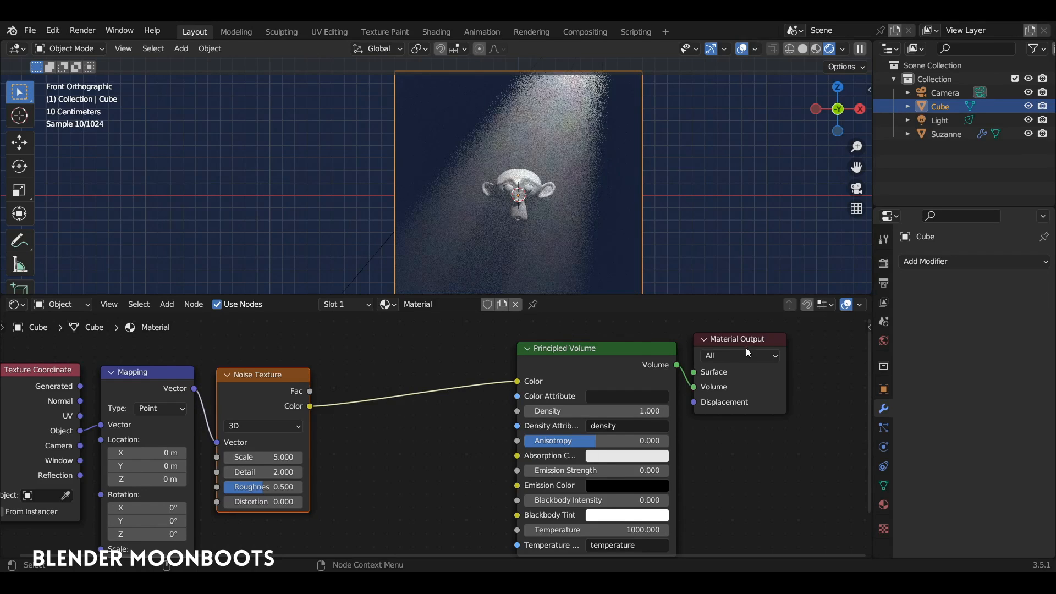
- Reconnect the Noise Texture color from the volume's Color to its Density and set the noise scale to 1.864
left_click_drag(745, 348, 792, 358)
left_click_drag(599, 352, 633, 354)
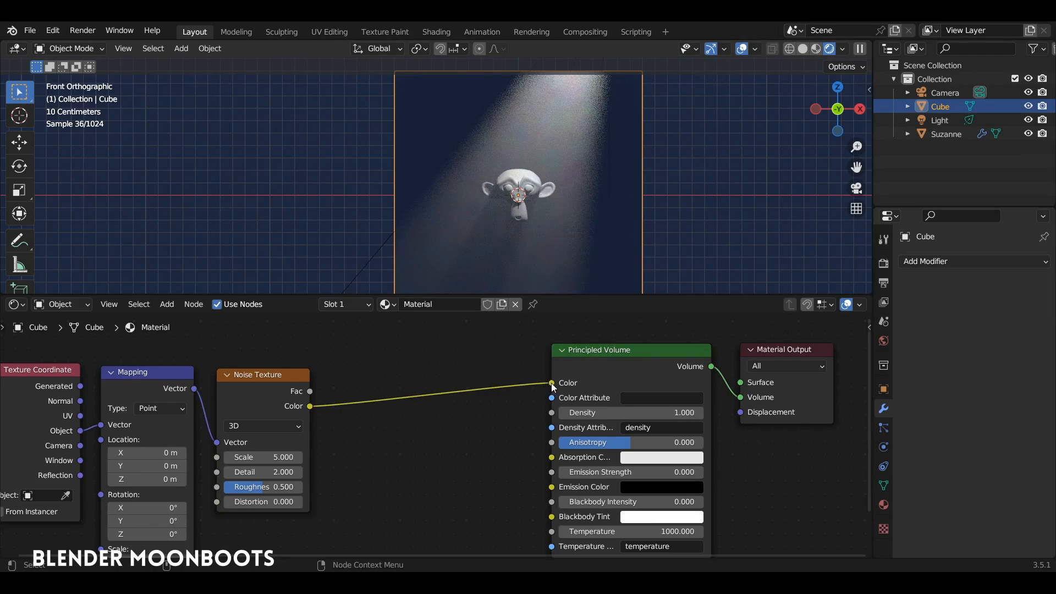
left_click_drag(551, 383, 552, 413)
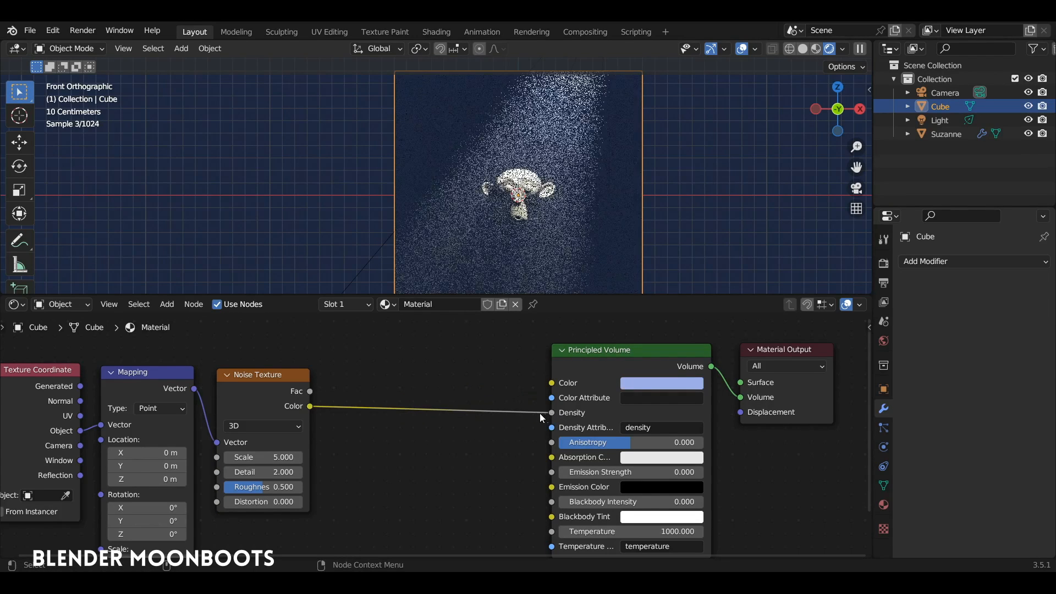
mouse_move(296, 457)
left_mouse_down()
mouse_move(379, 450)
mouse_move(277, 464)
mouse_move(288, 459)
left_mouse_up()
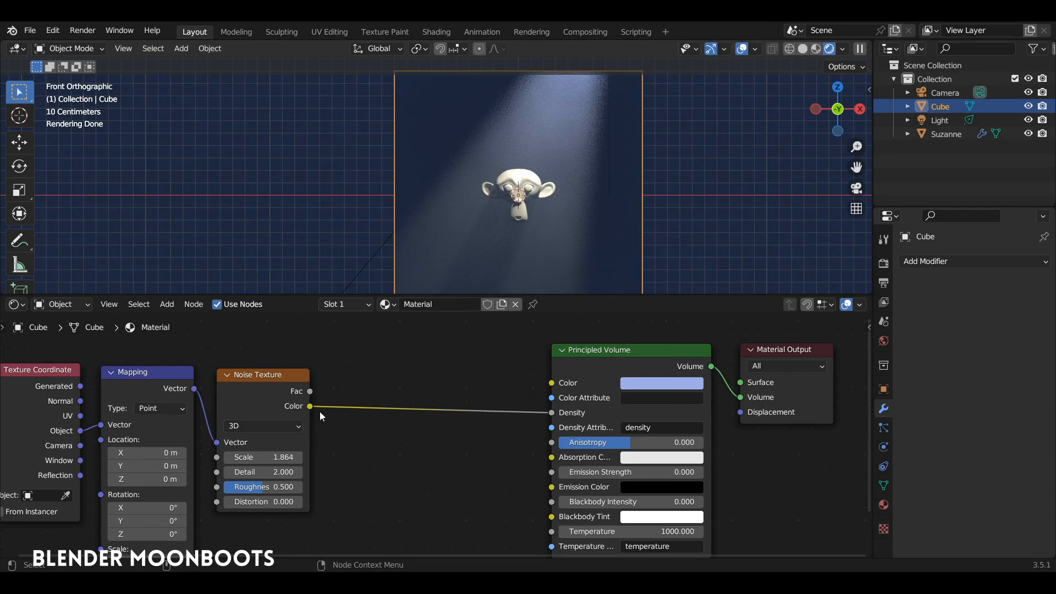
- Insert a ColorRamp between the Noise Texture and Density, with the black stop at 0.502 and the white stop at 0.571
key("shift+a")
mouse_move(371, 428)
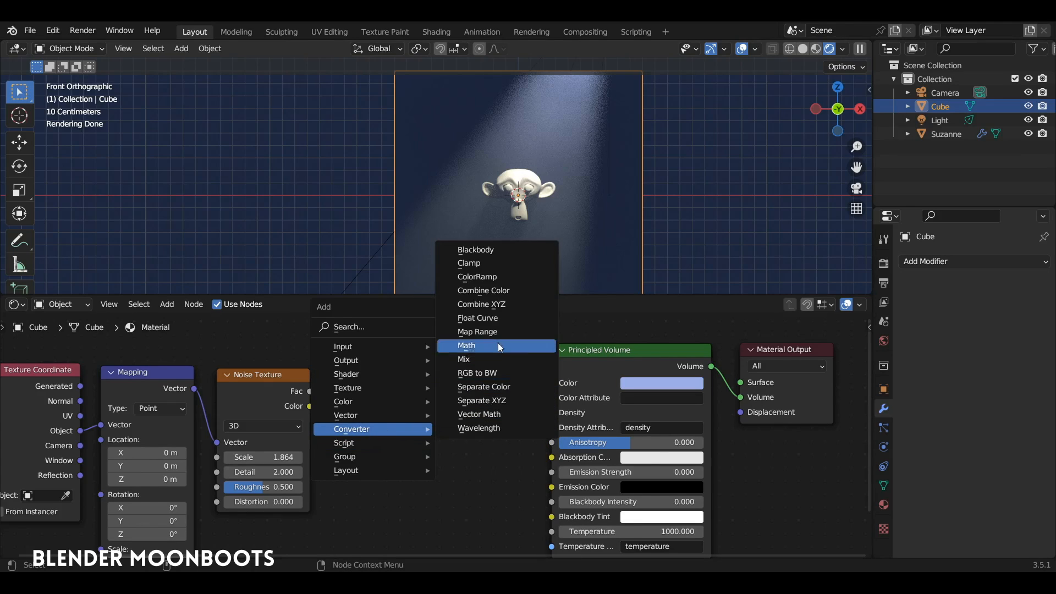
left_click(513, 276)
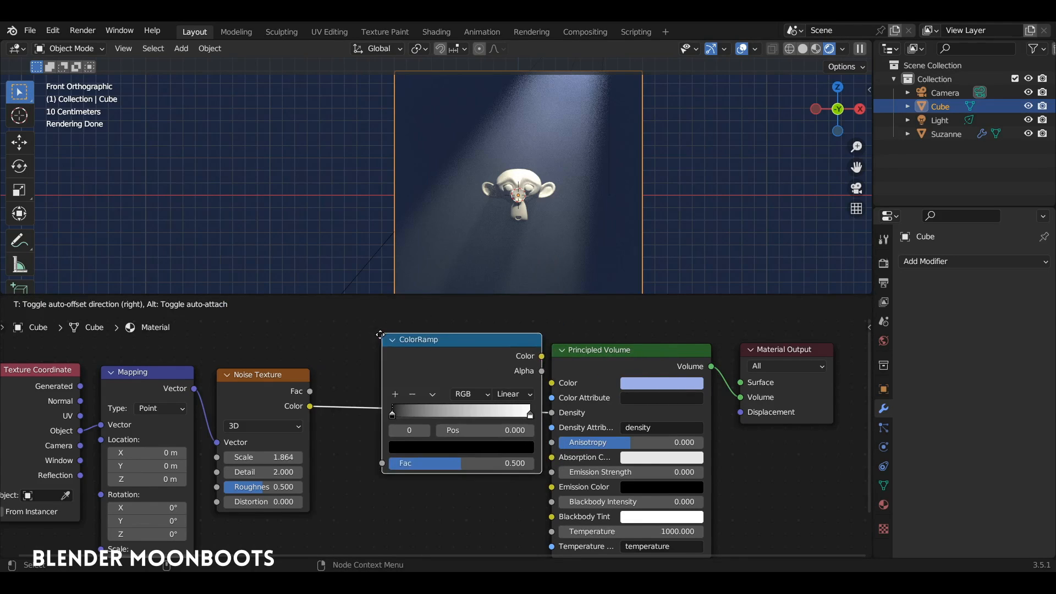
left_click(362, 340)
left_click_drag(374, 420, 407, 420)
left_click_drag(512, 419, 448, 426)
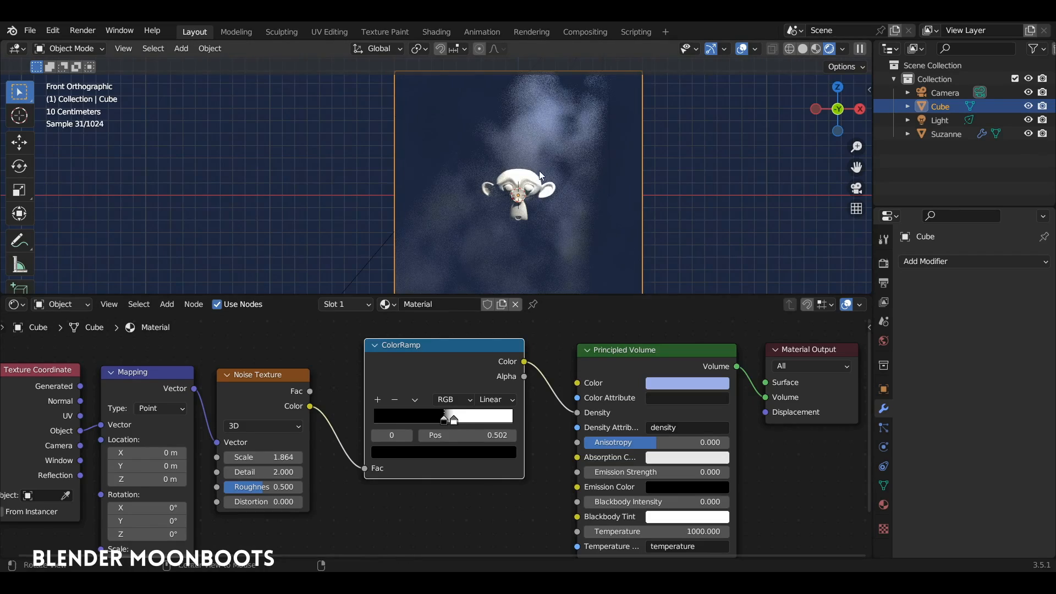
- Try different brightness values for the ColorRamp's white and black stops
middle_click_drag(540, 175, 659, 185)
left_click_drag(454, 424, 457, 428)
left_click(459, 452)
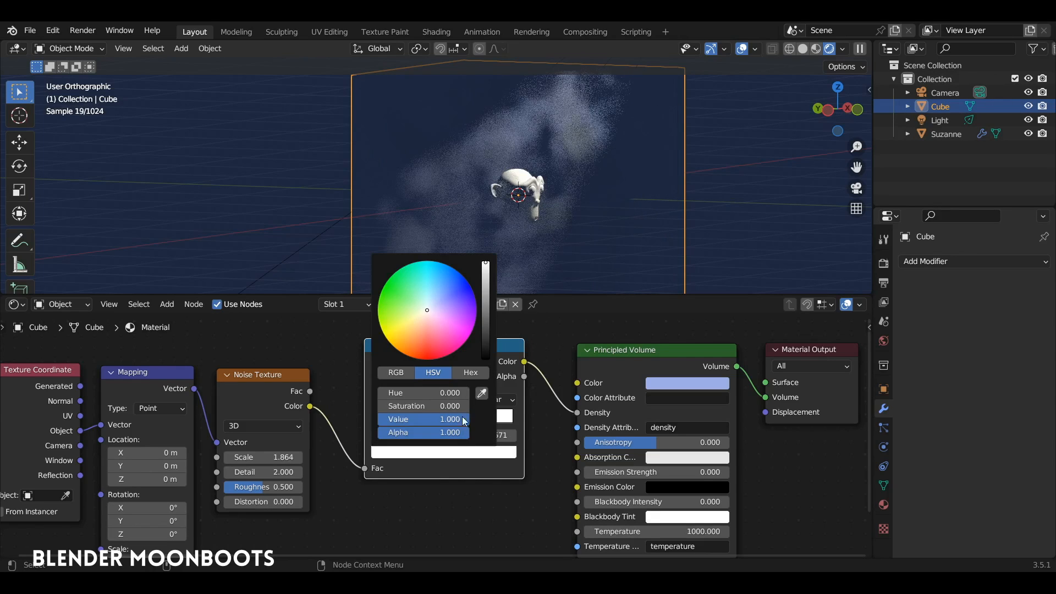
mouse_move(486, 279)
left_mouse_down()
mouse_move(491, 325)
mouse_move(487, 264)
left_mouse_up()
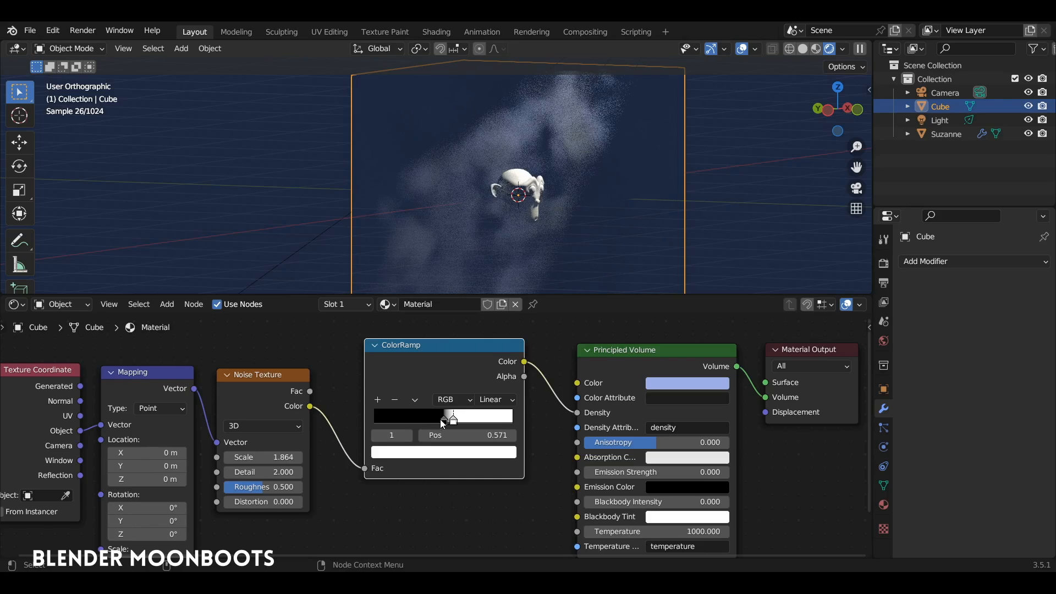
left_click(442, 423)
left_click(444, 452)
left_click_drag(486, 355, 486, 378)
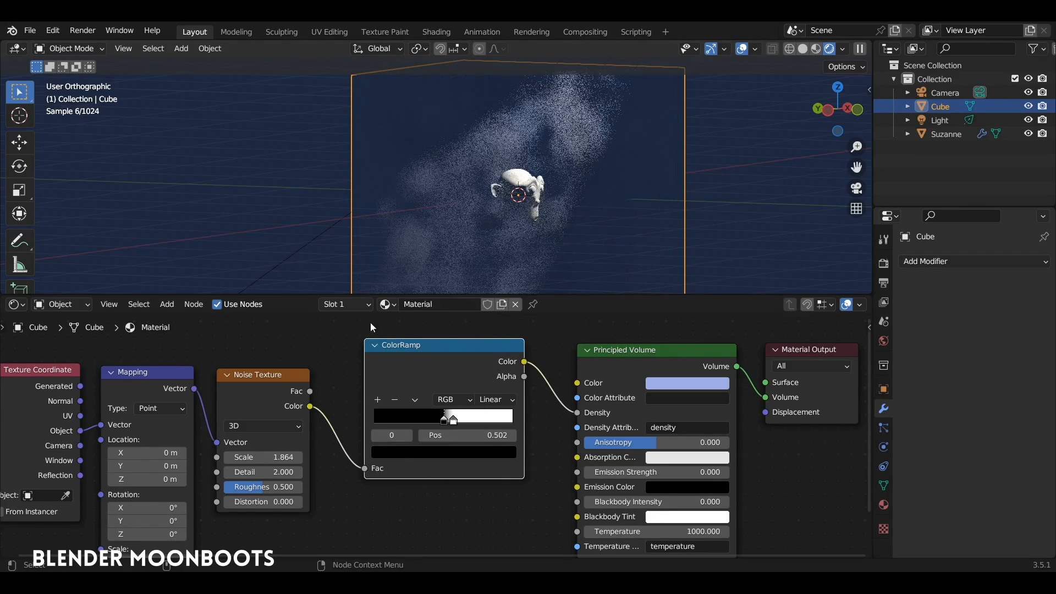
- Change the cube's Noise Texture dimensions from 3D to 2D and check the fog streaks from the front and top
middle_click_drag(542, 190, 467, 200)
key("KP_1")
left_click_drag(490, 295, 491, 315)
middle_click_drag(517, 251, 478, 256, "shift")
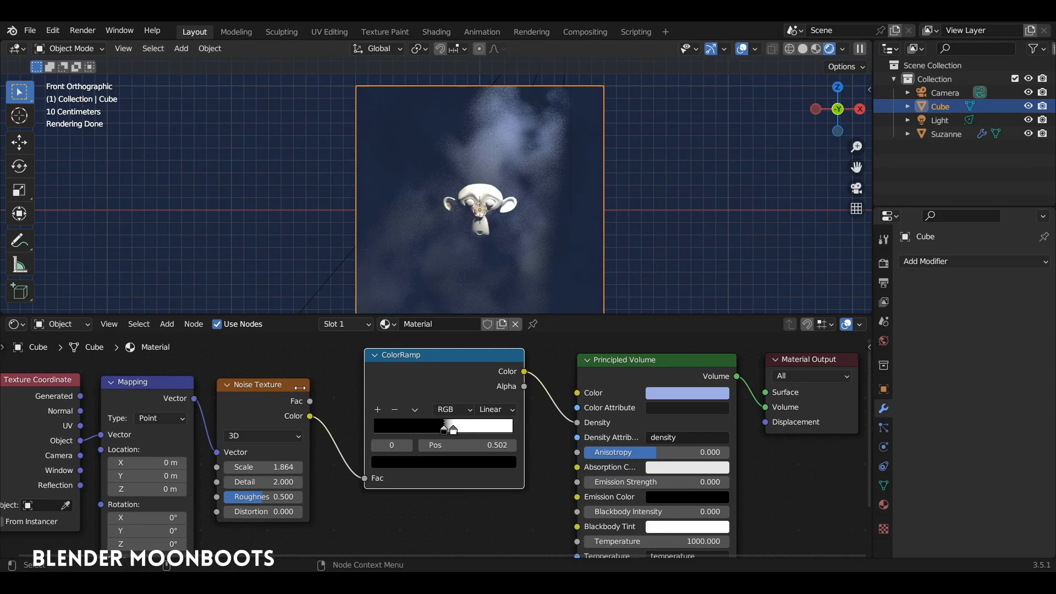
left_click(259, 435)
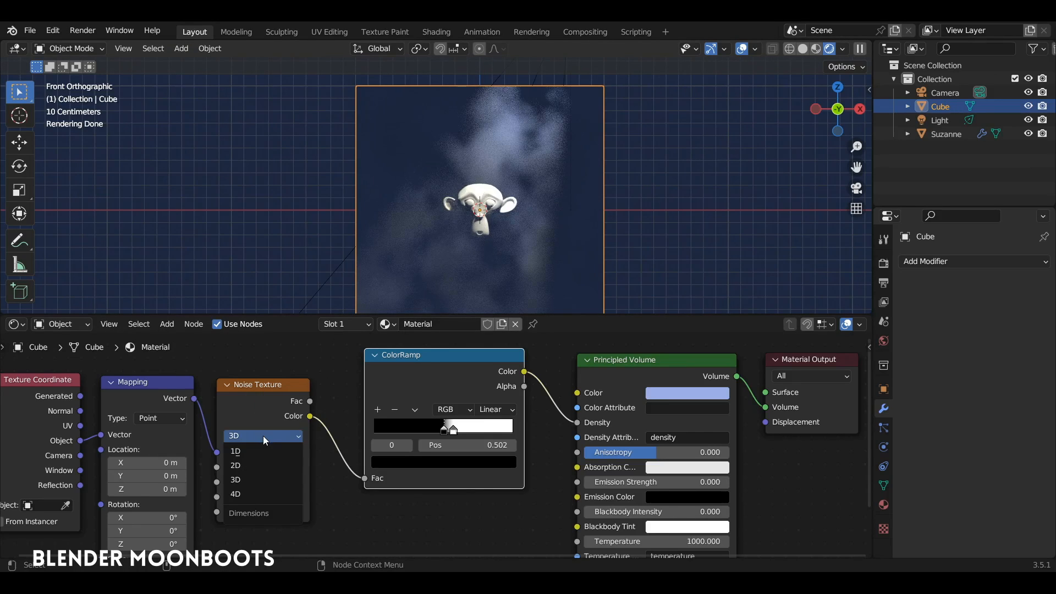
left_click(275, 463)
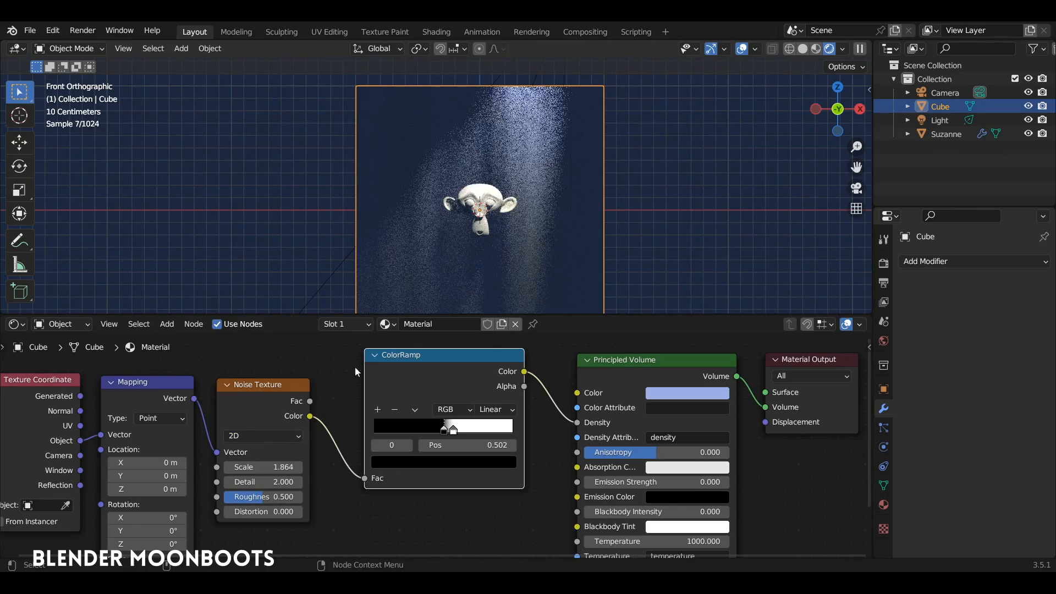
middle_click_drag(420, 263, 467, 130)
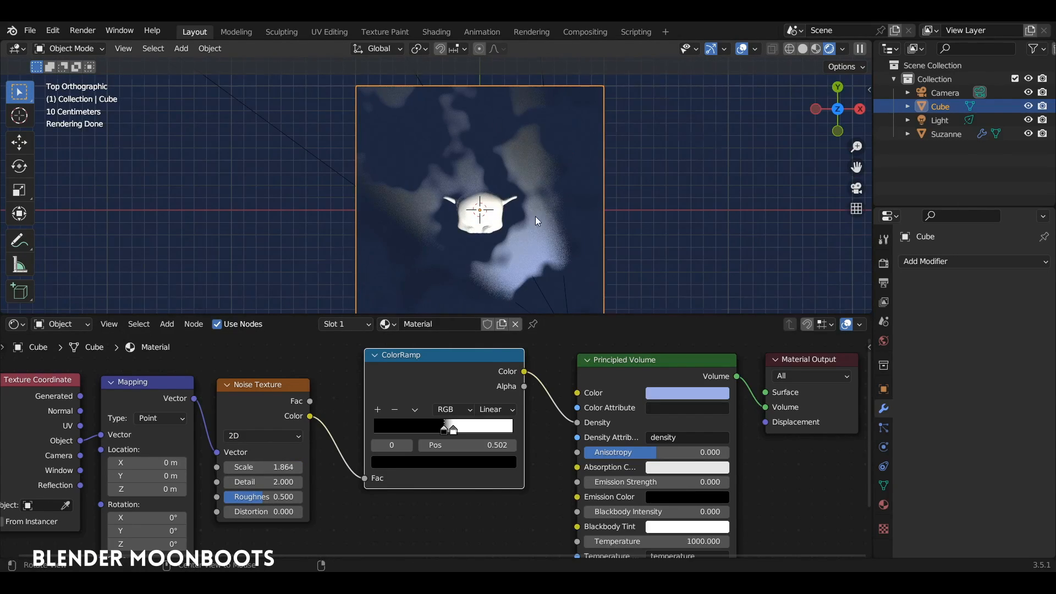
middle_click_drag(536, 220, 418, 197)
- Raise the ColorRamp's black stop to 0.571 and shift the white stop just beyond it
left_click_drag(452, 432, 454, 432)
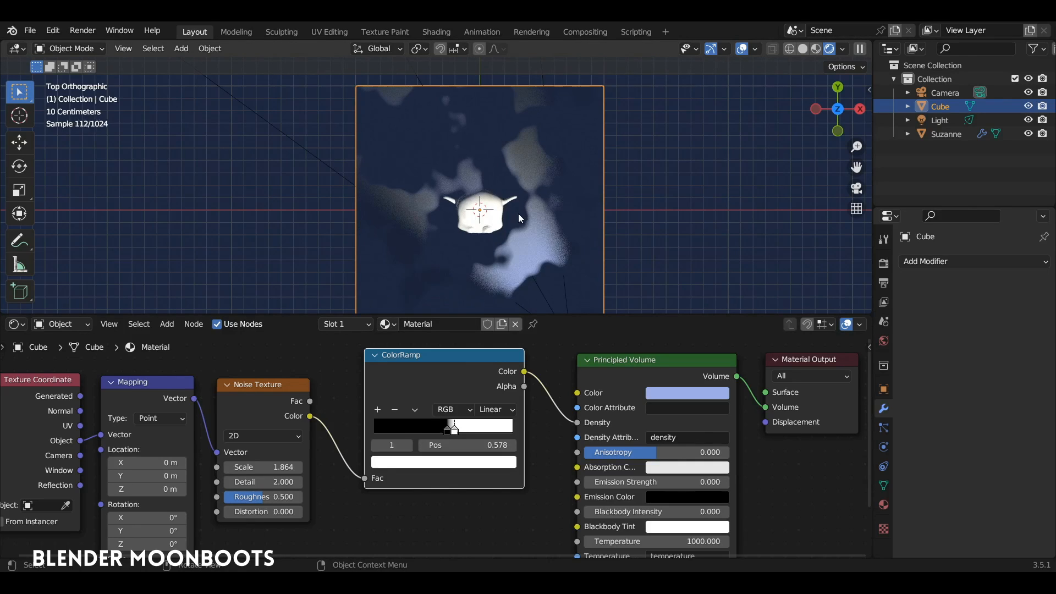
middle_click_drag(519, 215, 508, 184, "alt")
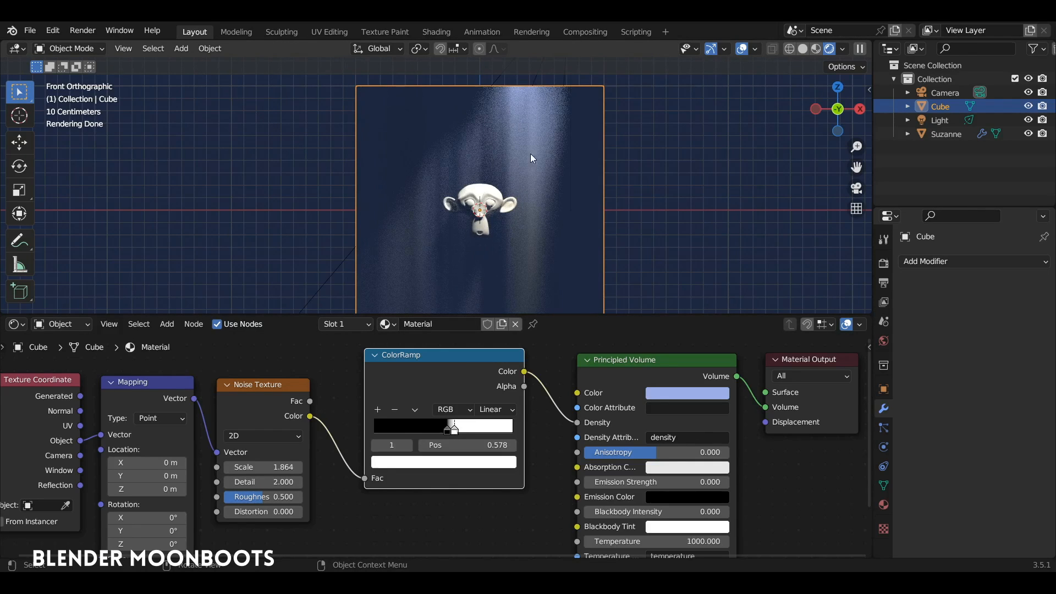
scroll(531, 188, "down", 2)
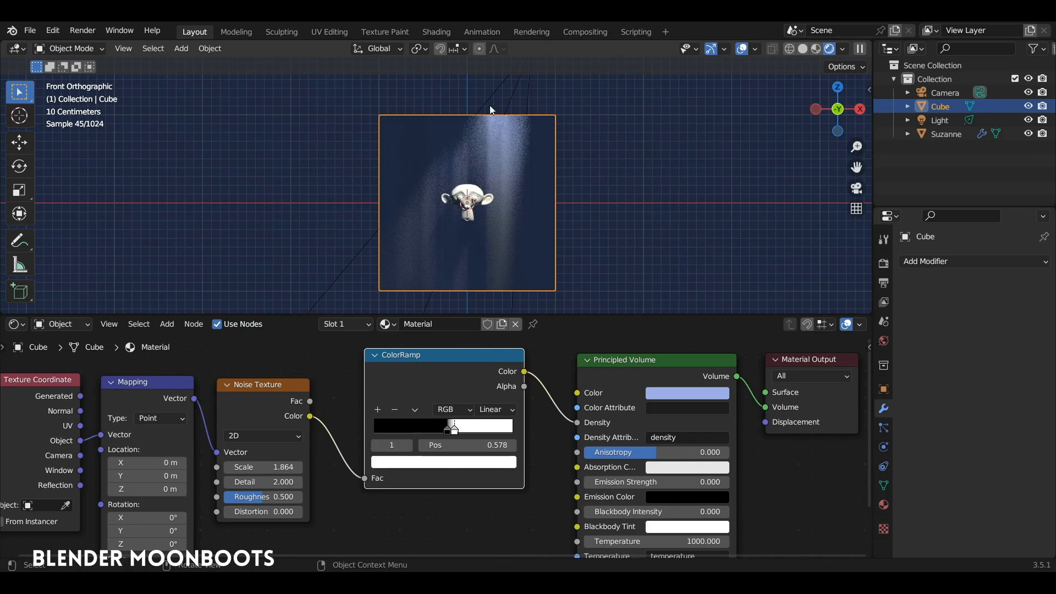
scroll(491, 118, "up", 2)
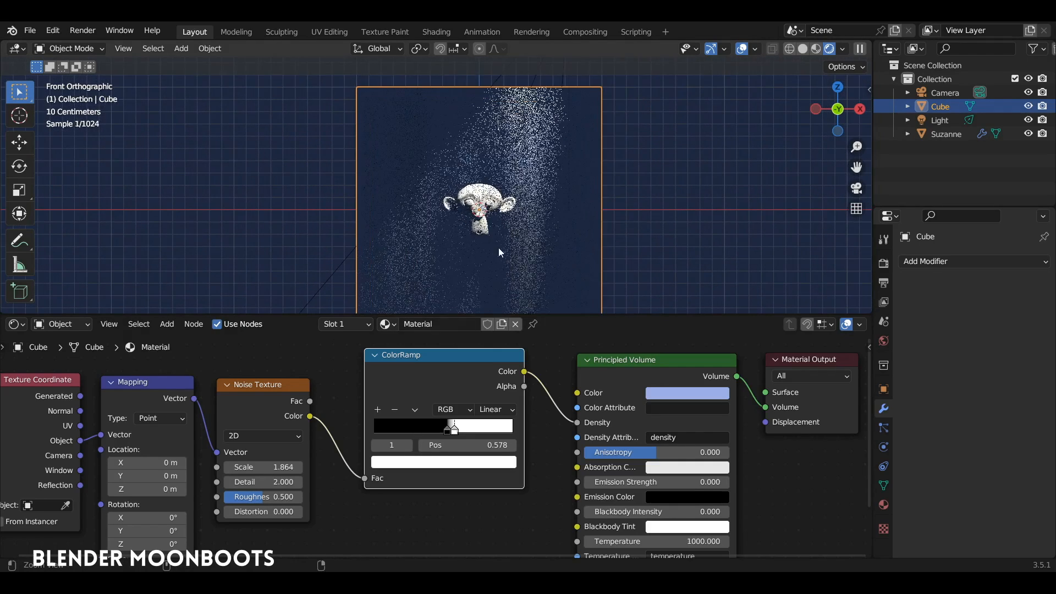
mouse_move(447, 430)
left_mouse_down()
mouse_move(428, 432)
mouse_move(462, 429)
left_mouse_up()
left_click(452, 431)
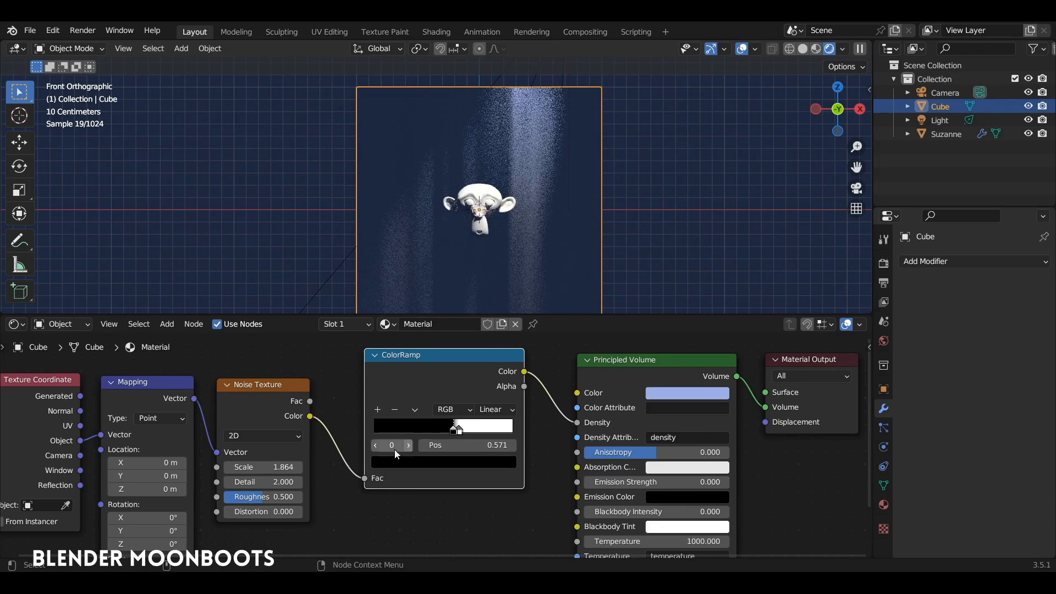
- Set the Mapping node's Y rotation to -29.5° to slant the fog streaks
left_click_drag(154, 385, 154, 382)
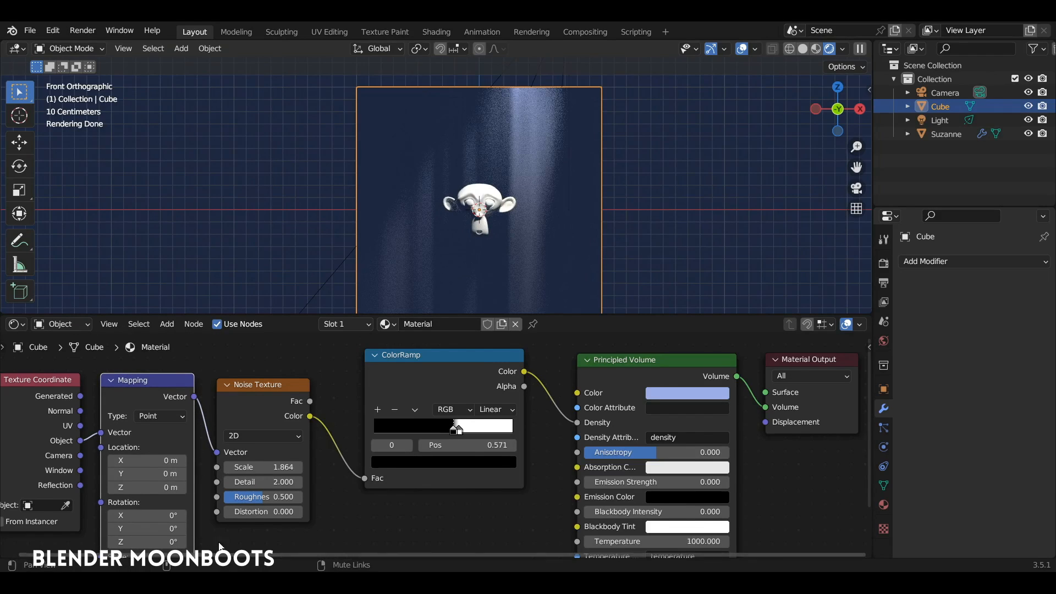
middle_click_drag(198, 536, 232, 505)
left_click_drag(217, 498, 157, 504)
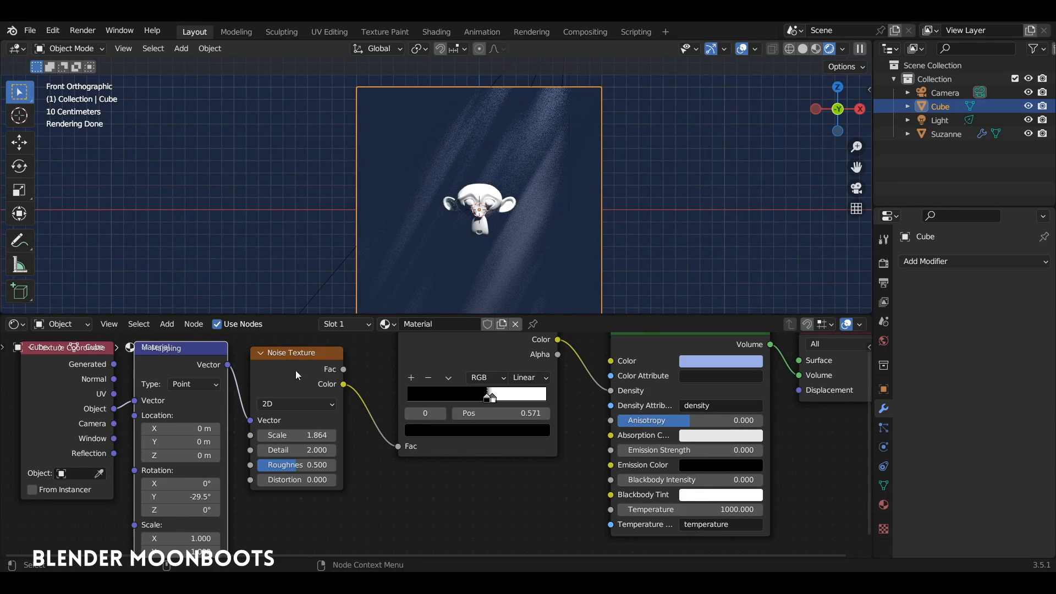
- Move the spotlight along the X axis to about 0.946 m
scroll(498, 249, "down", 2)
left_click(519, 99)
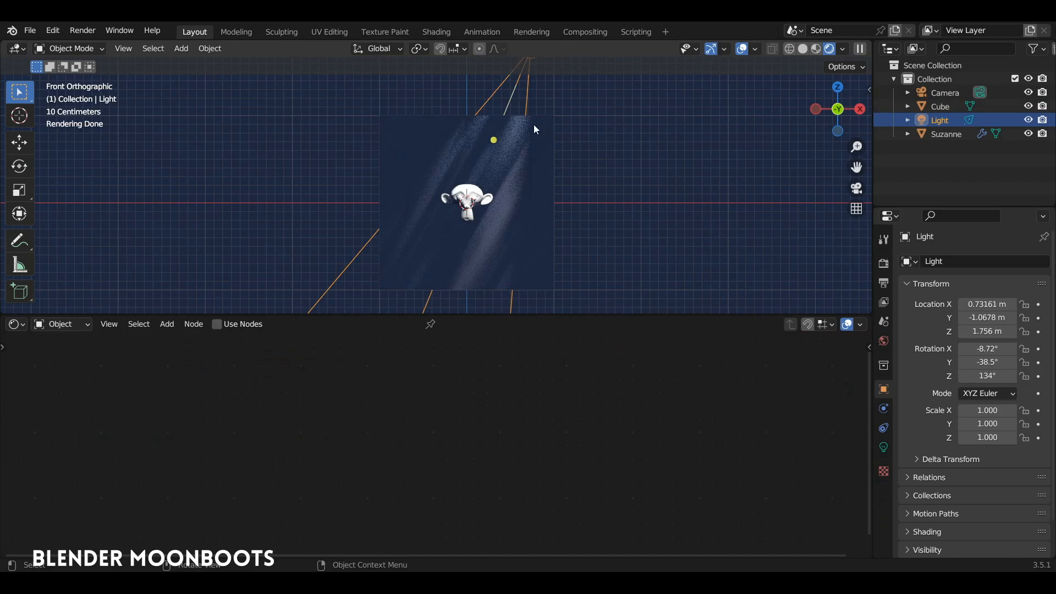
key("g")
key("x")
left_click(550, 126)
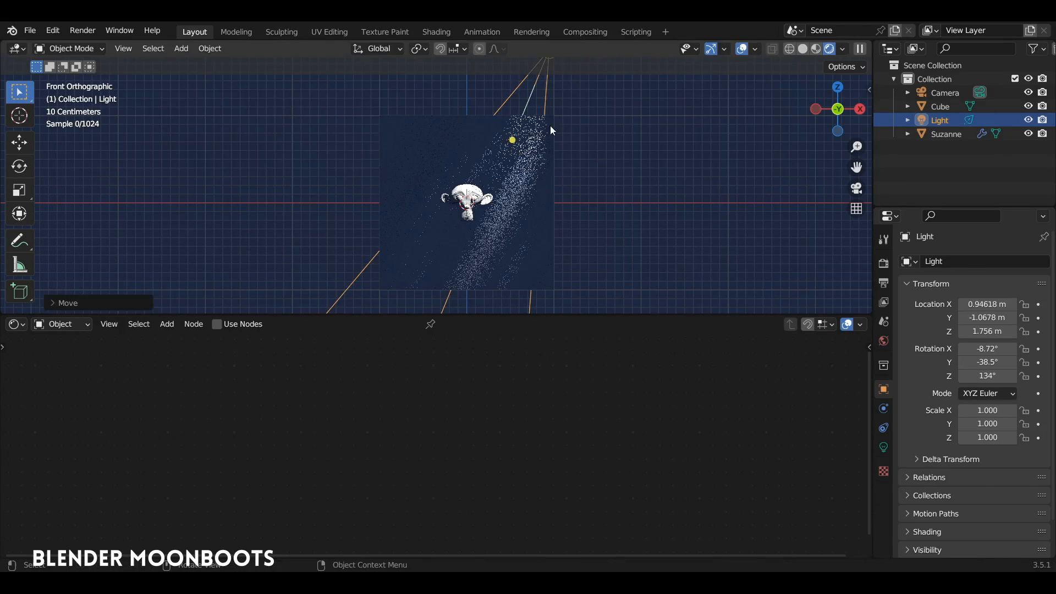
- Widen the spotlight's beam to a spot size of 68.5°
left_click(883, 448)
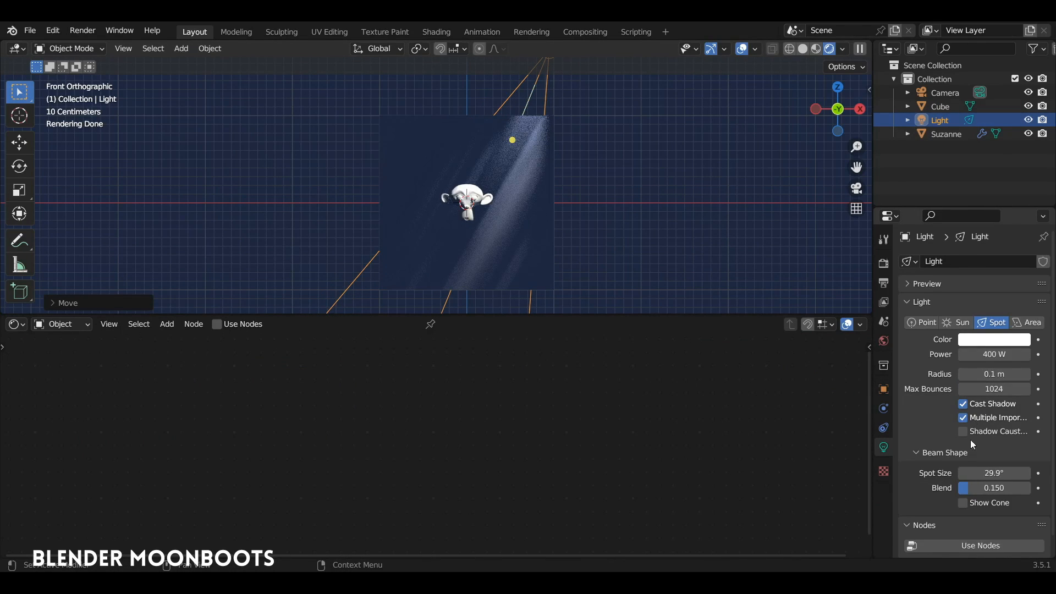
left_click_drag(961, 473, 1025, 461)
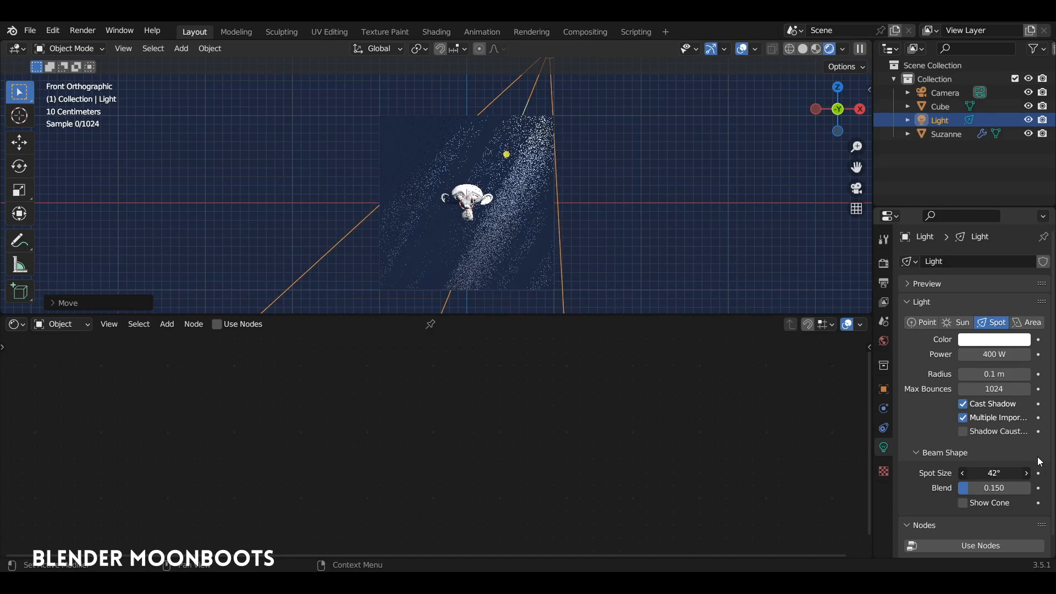
left_click_drag(964, 471, 1004, 463)
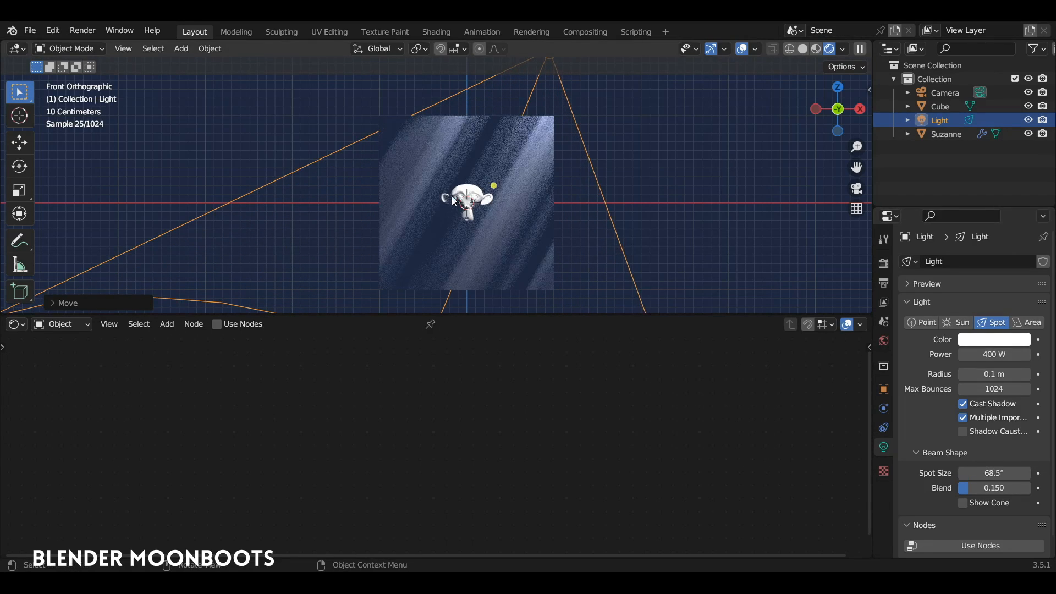
- Move the Suzanne monkey head along the Y axis with the Move tool and return to the front view
left_click(487, 199)
middle_click_drag(486, 202, 458, 206)
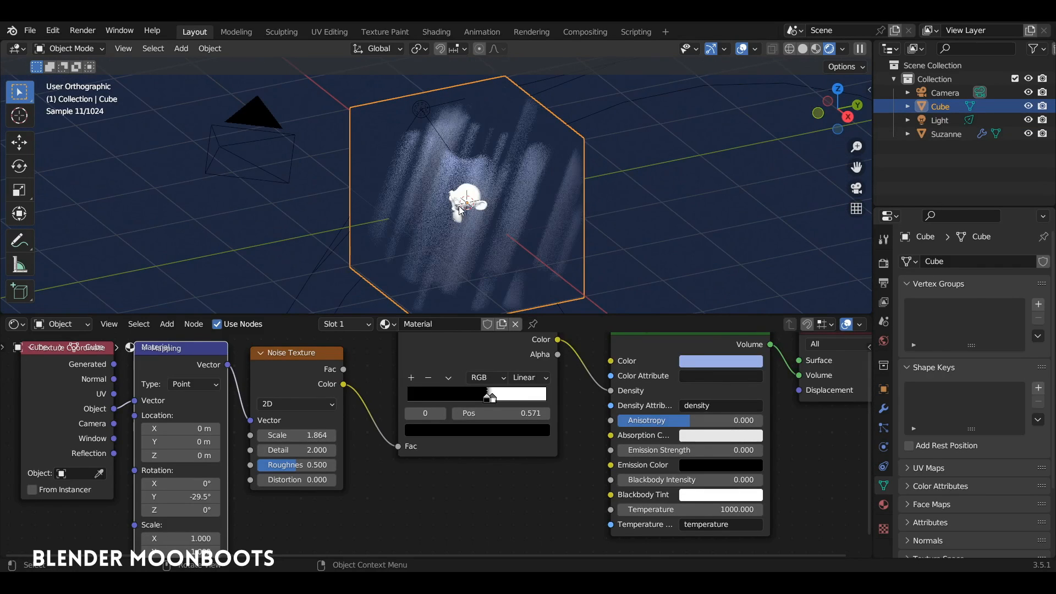
left_click(935, 133)
key("shift+space")
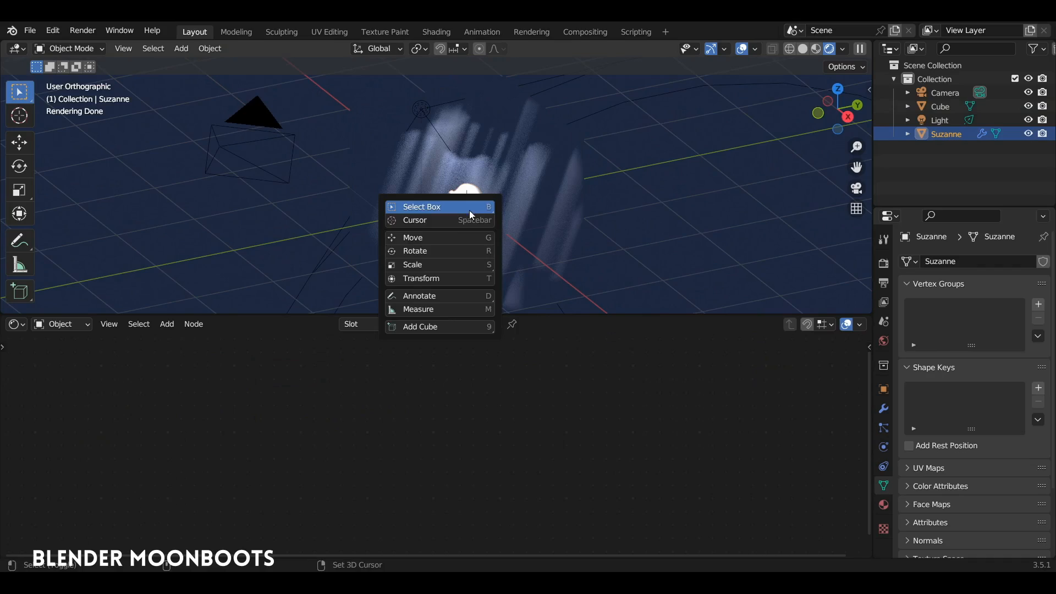
left_click(426, 237)
left_click_drag(508, 194, 586, 185)
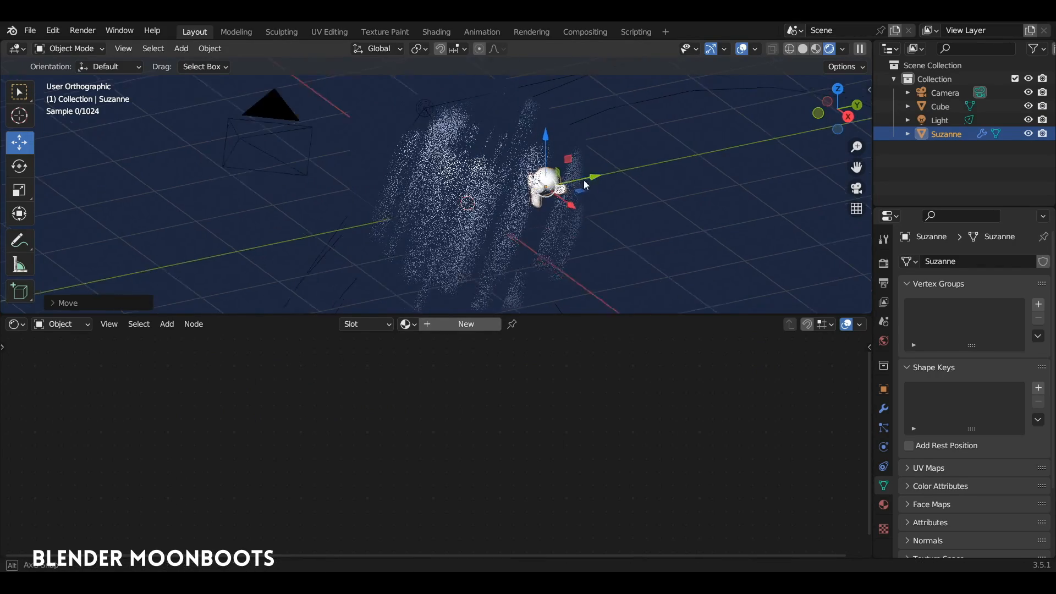
middle_click_drag(586, 185, 674, 147)
key("KP_1")
middle_click_drag(569, 186, 479, 189, "shift")
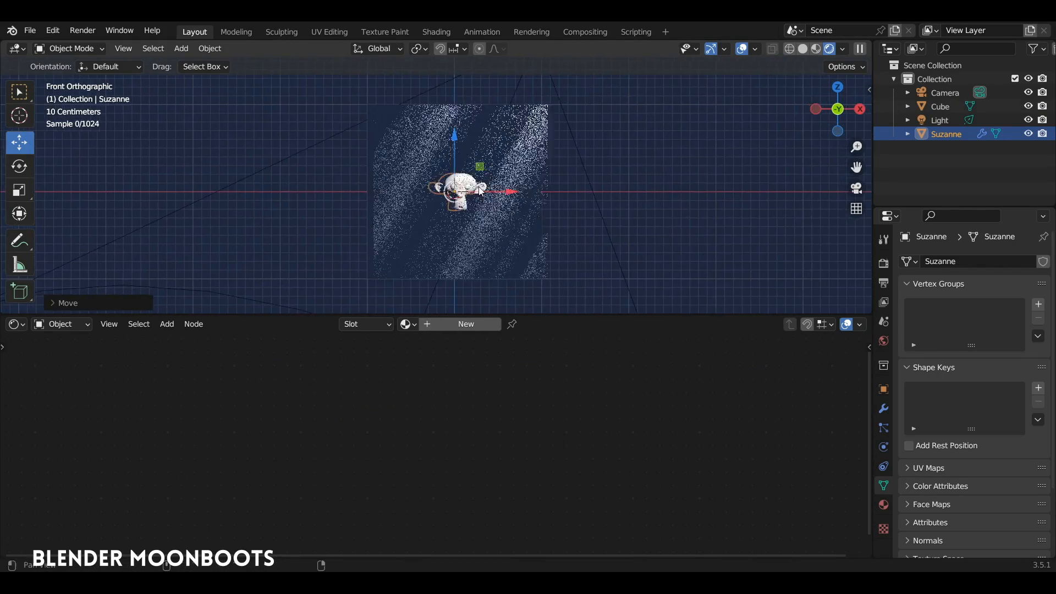
- Copy the Principled Volume's blue color from the cube's material to the spotlight's color
scroll(495, 176, "up", 2)
left_click(643, 164)
middle_click_drag(641, 167, 620, 232, "shift")
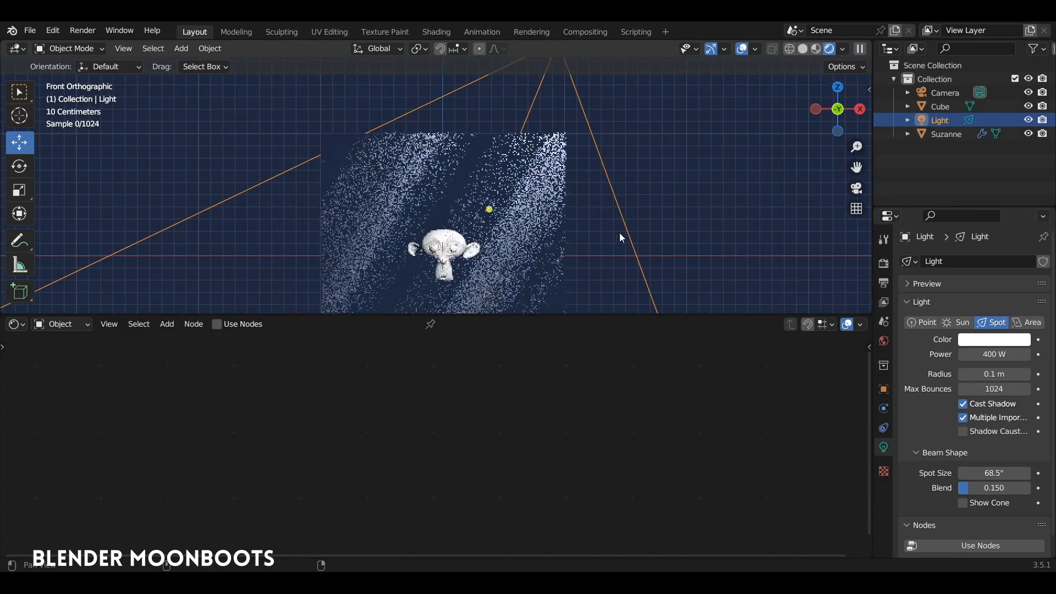
left_click(537, 273)
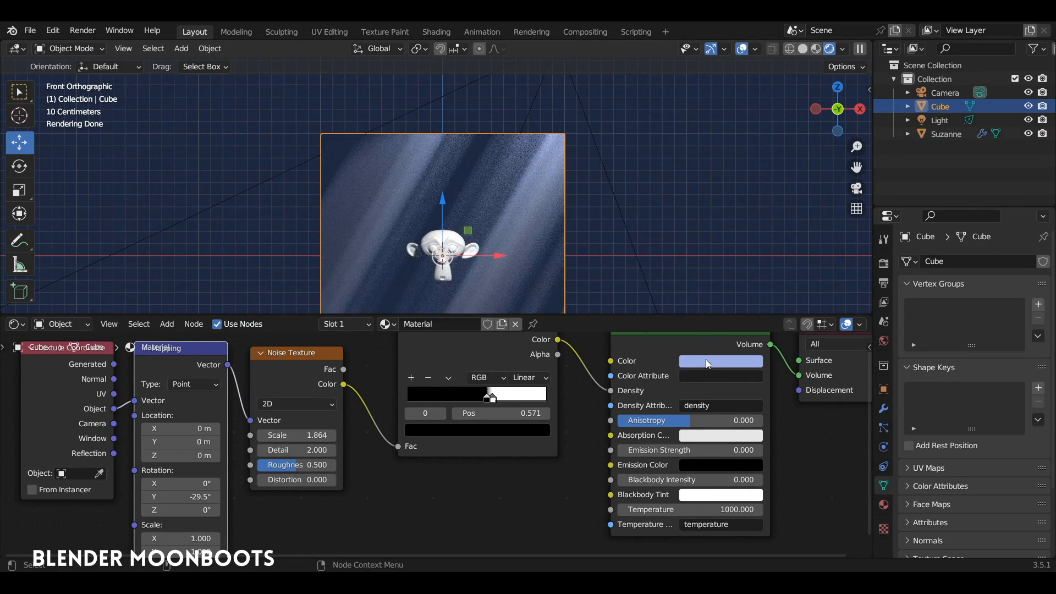
left_click(607, 175)
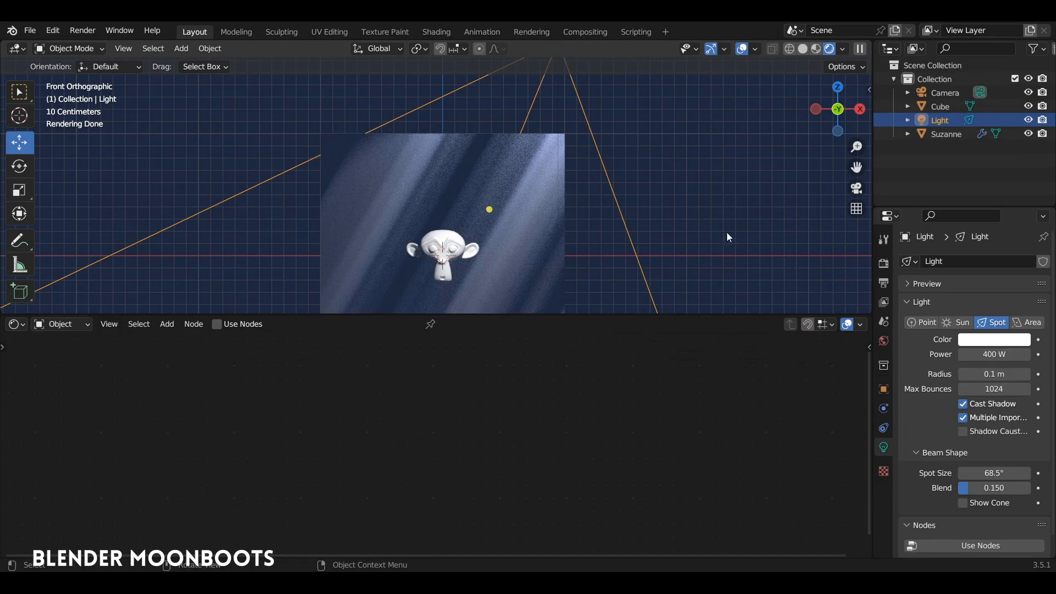
key("ctrl+v")
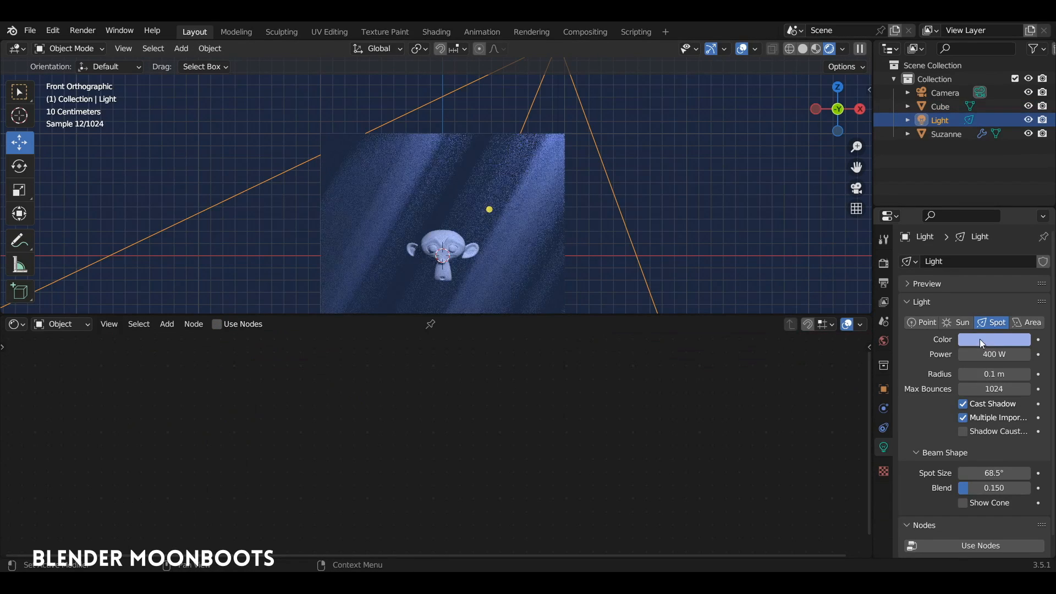
- Move the spotlight in front view by about -0.213 m in X and 0.217 m in Z
left_click_drag(527, 240, 524, 218, "ctrl+alt")
left_click_drag(527, 245, 438, 235, "alt+shift")
left_click_drag(567, 202, 367, 286)
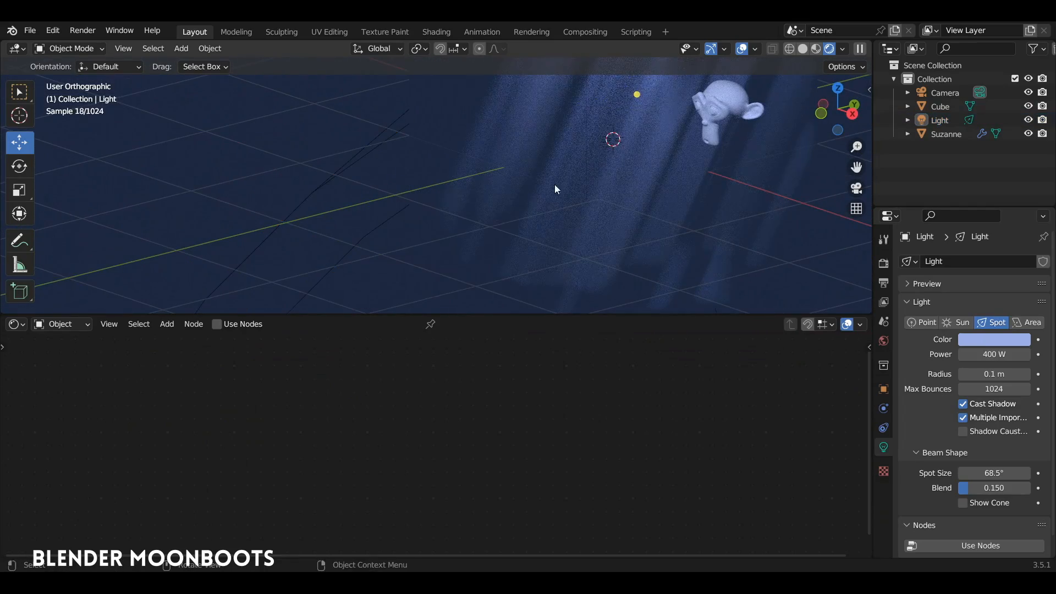
left_click_drag(633, 169, 525, 200, "alt+shift")
left_click(672, 240)
left_click_drag(672, 240, 468, 255, "alt")
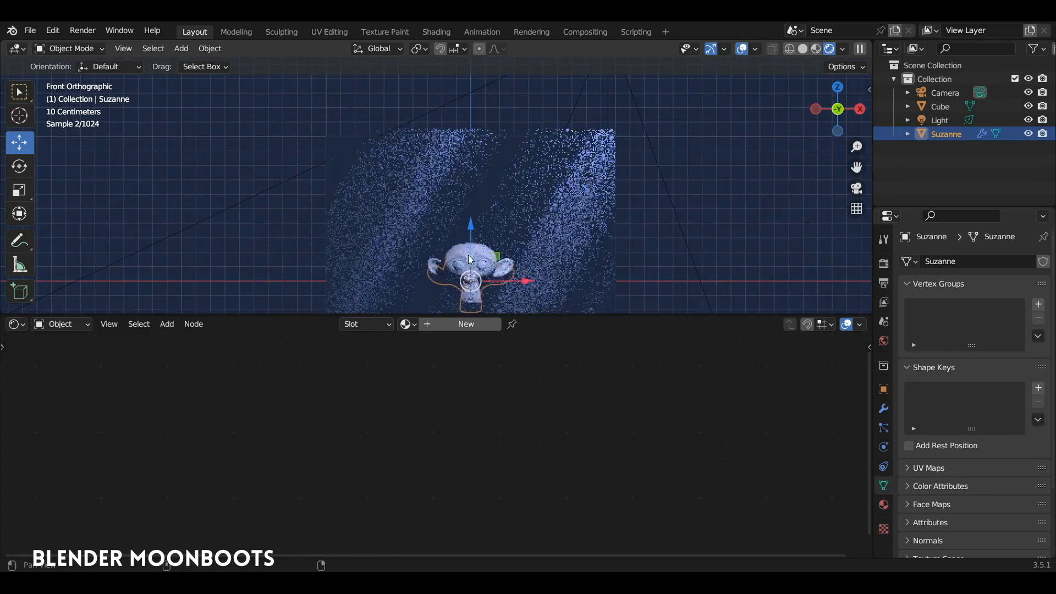
left_click(324, 160)
key("g")
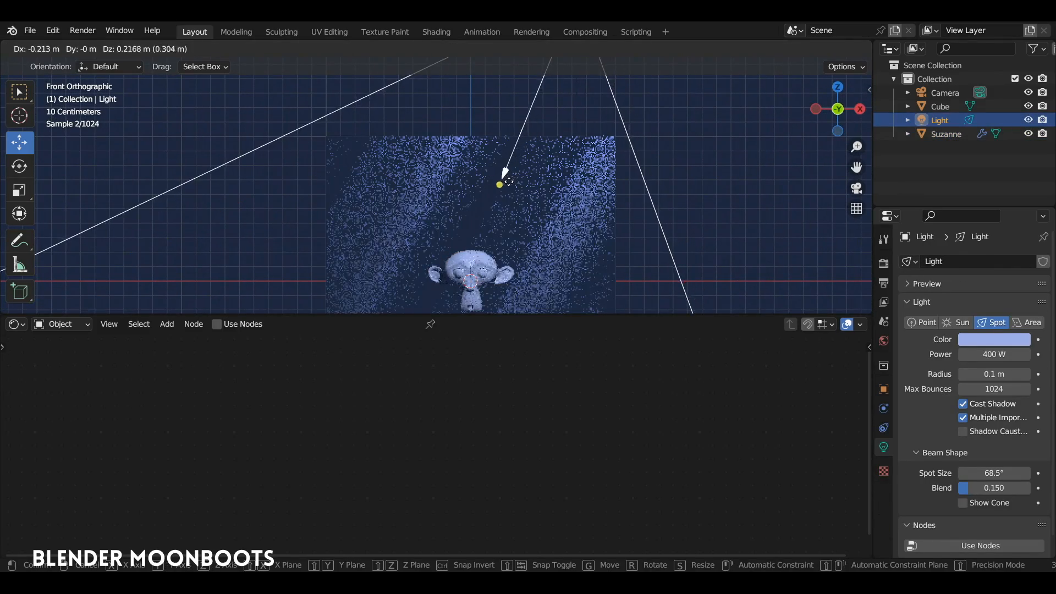
left_click(538, 193)
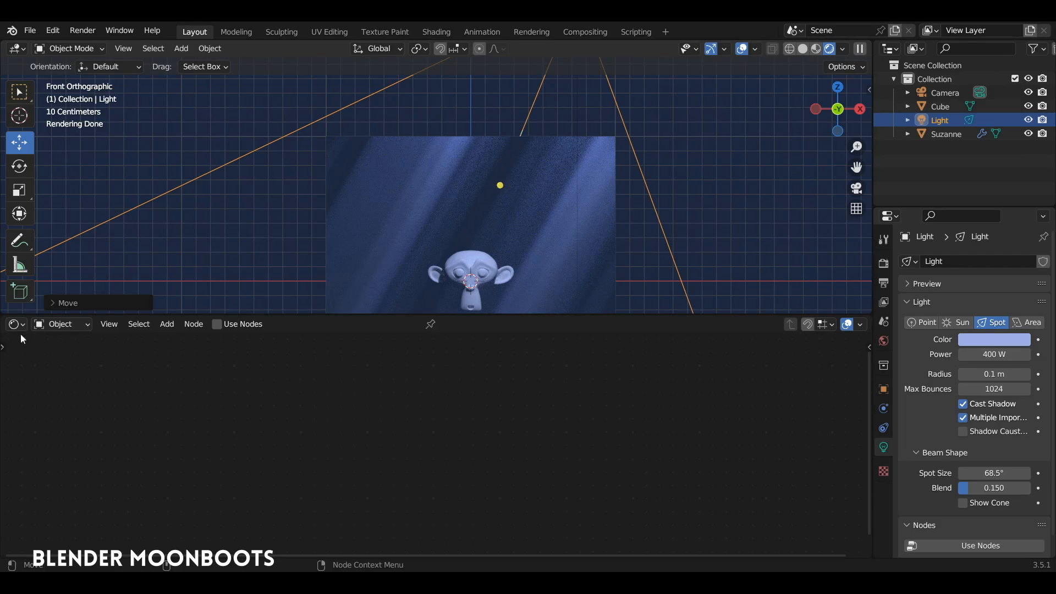
- Enable nodes on the spotlight and paste the copied blue into its Emission node's color
left_click(216, 325)
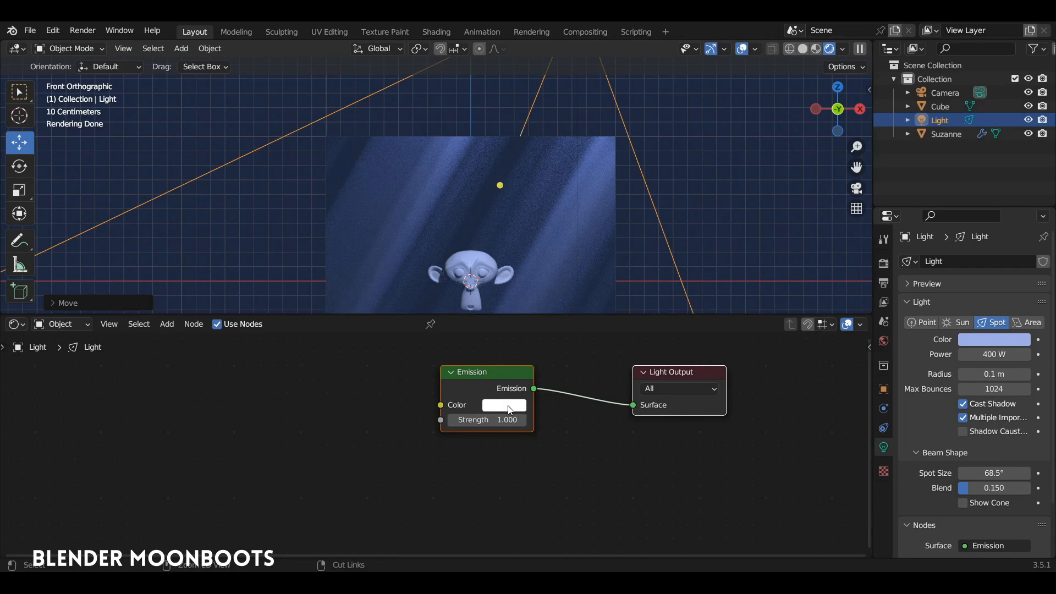
key("ctrl+v")
left_click_drag(512, 375, 554, 388)
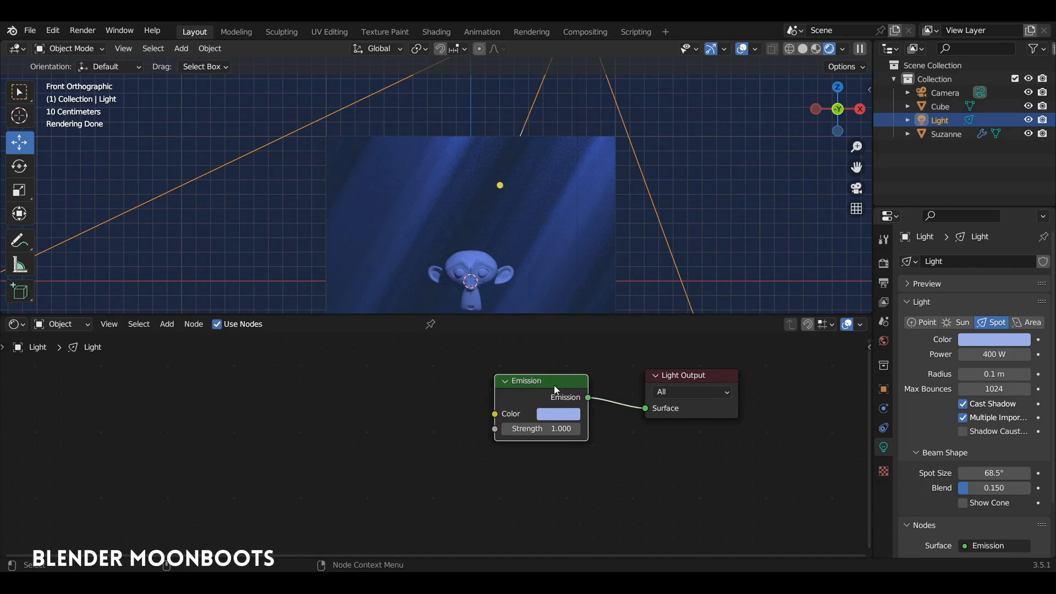
- Add Texture Coordinate, Mapping and Image Texture nodes to the light's Emission color, driving the mapping from the Normal output
key("ctrl+t")
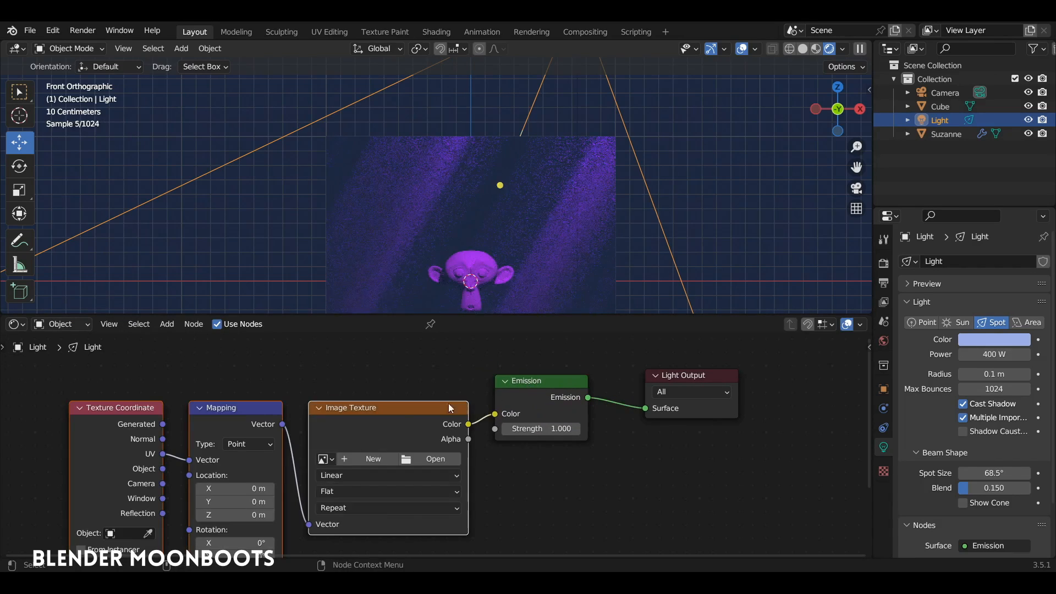
left_click_drag(383, 420, 325, 408)
left_click_drag(105, 429, 130, 450)
- Switch the light's Image Texture to a Noise Texture and move the Emission and Light Output nodes away to make room
left_click(322, 397)
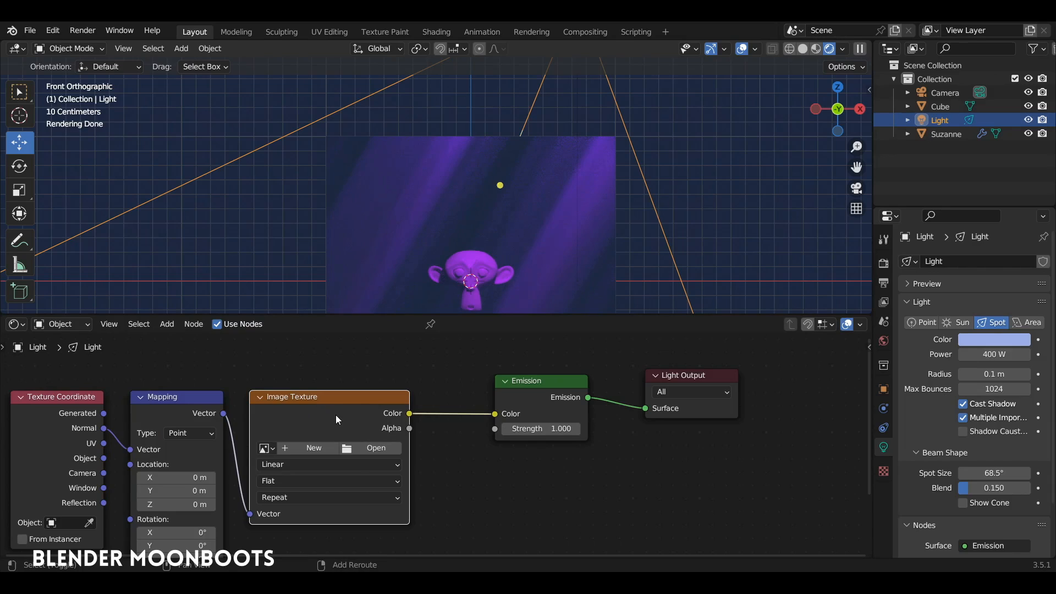
key("shift+s")
mouse_move(334, 416)
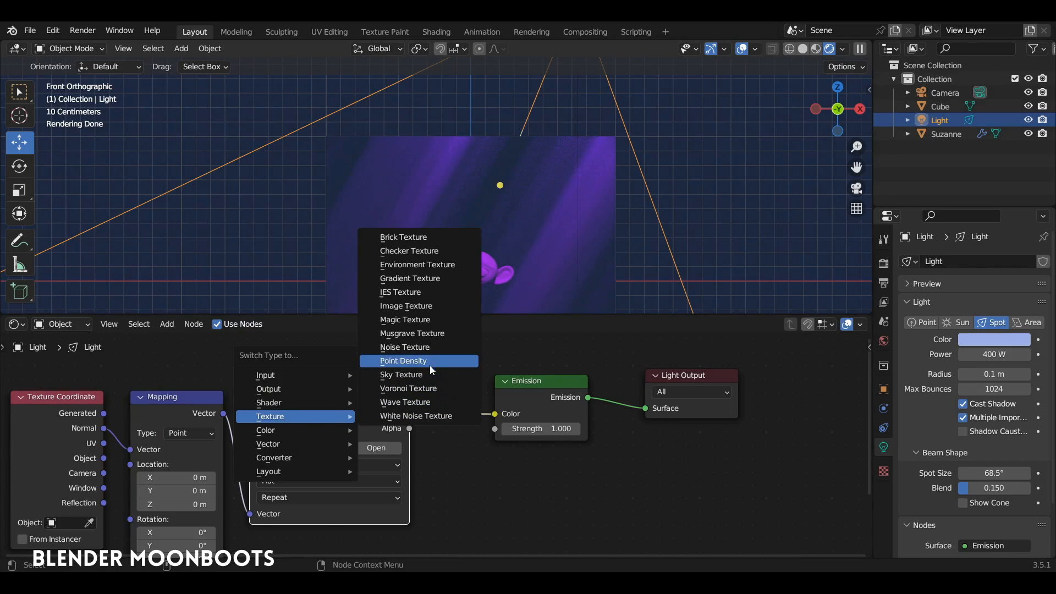
left_click(440, 348)
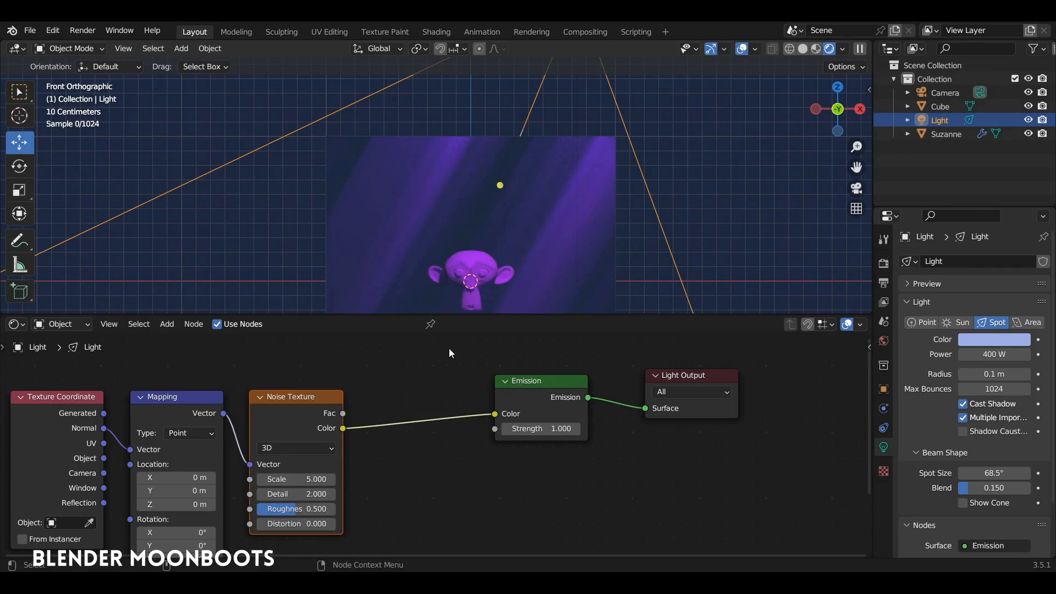
left_click_drag(688, 375, 776, 388)
left_click_drag(555, 384, 650, 397)
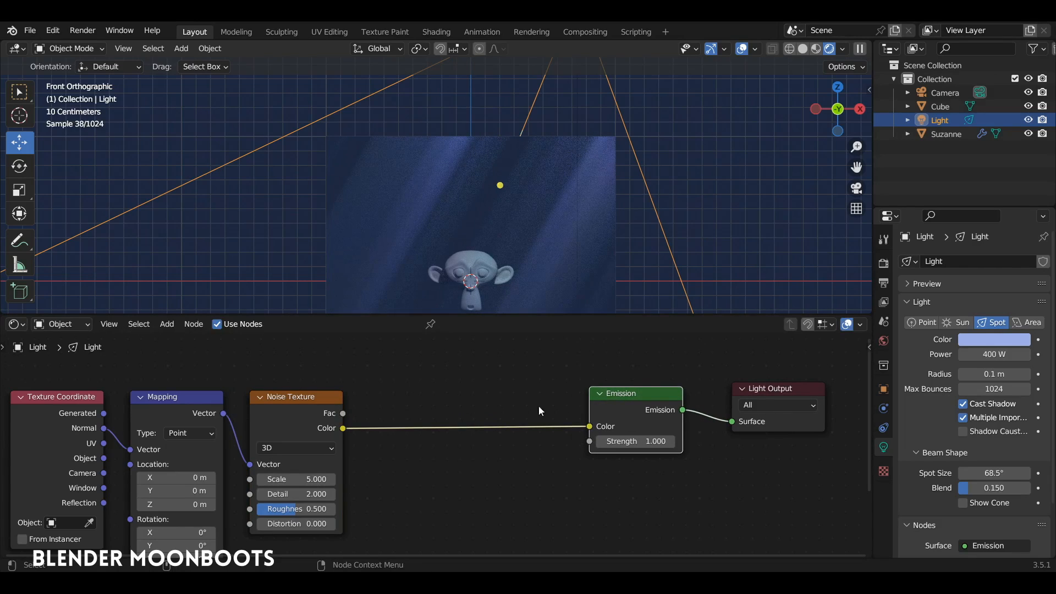
- Add a ColorRamp node between the light's Noise Texture and Emission nodes
key("shift+a")
mouse_move(417, 421)
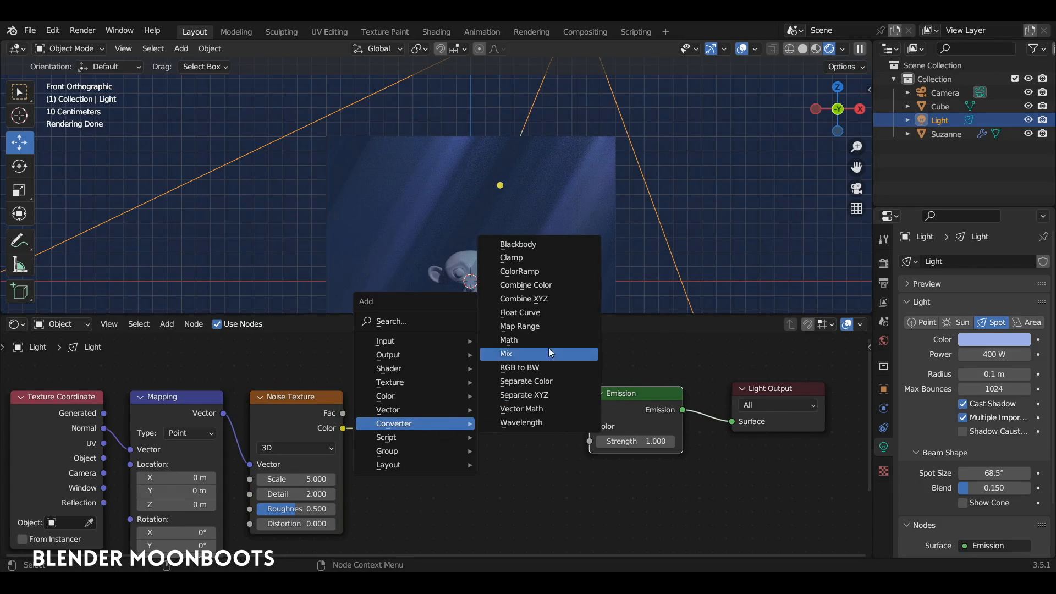
left_click(554, 271)
left_click(404, 393)
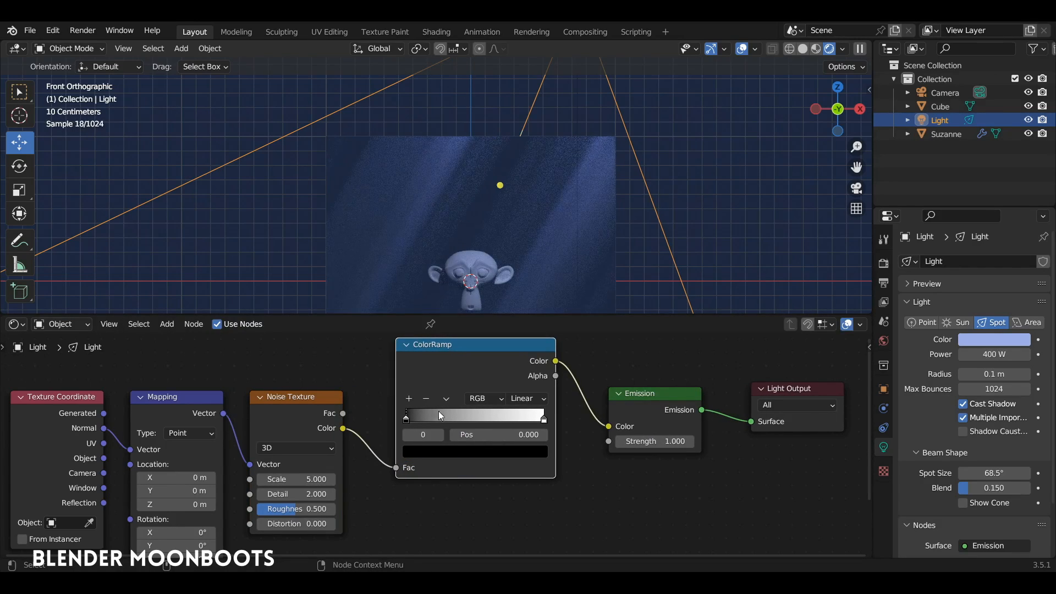
- Give both ColorRamp stops the light's blue and bring them closer together, with the first stop at position 0.451
left_click_drag(968, 341, 509, 453)
left_click(538, 421)
left_click_drag(407, 420, 464, 418)
left_click_drag(543, 420, 500, 419)
- Darken the blue of the ColorRamp's first stop by lowering its value
left_click(466, 417)
left_click(473, 453)
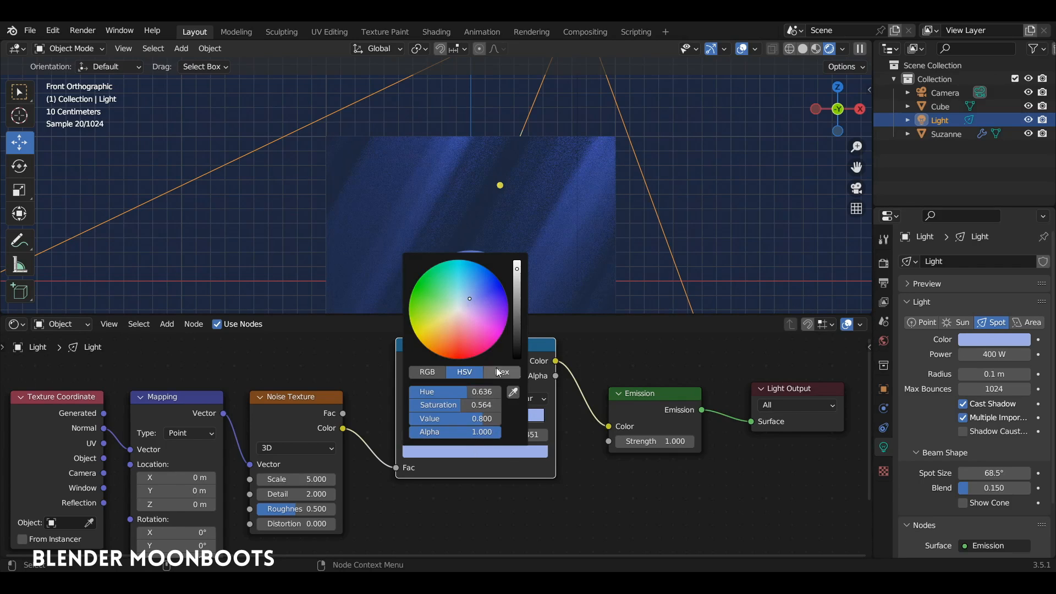
left_click_drag(517, 306, 517, 313)
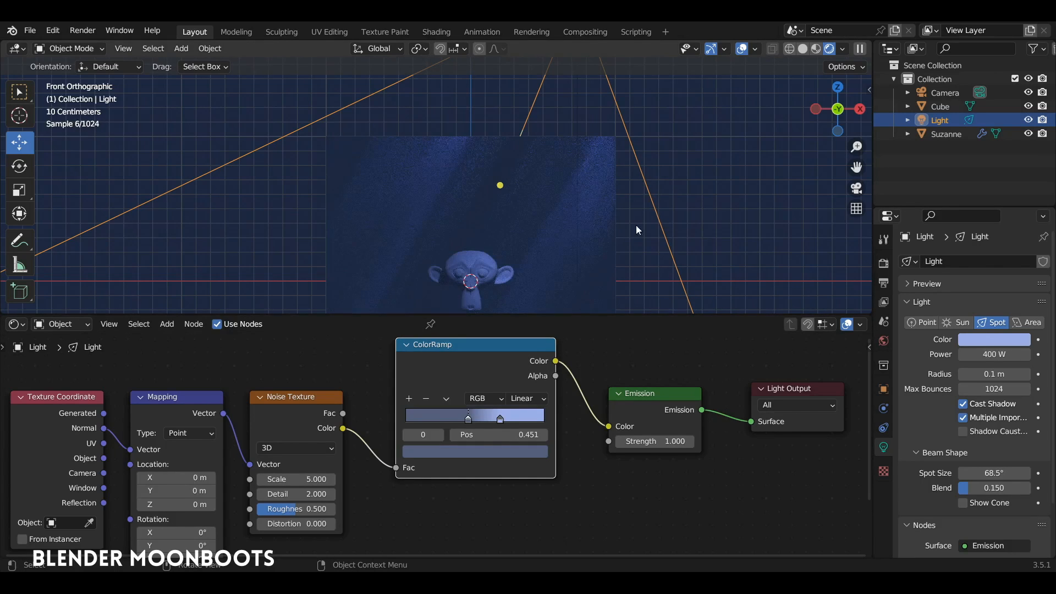
- Move the ColorRamp's second stop to 0.462 and lighten its blue to hue 0.650, saturation 0.323 and value 1.000
middle_click_drag(546, 266, 556, 245, "ctrl")
middle_click_drag(556, 246, 523, 173, "shift")
left_click_drag(500, 420, 470, 421)
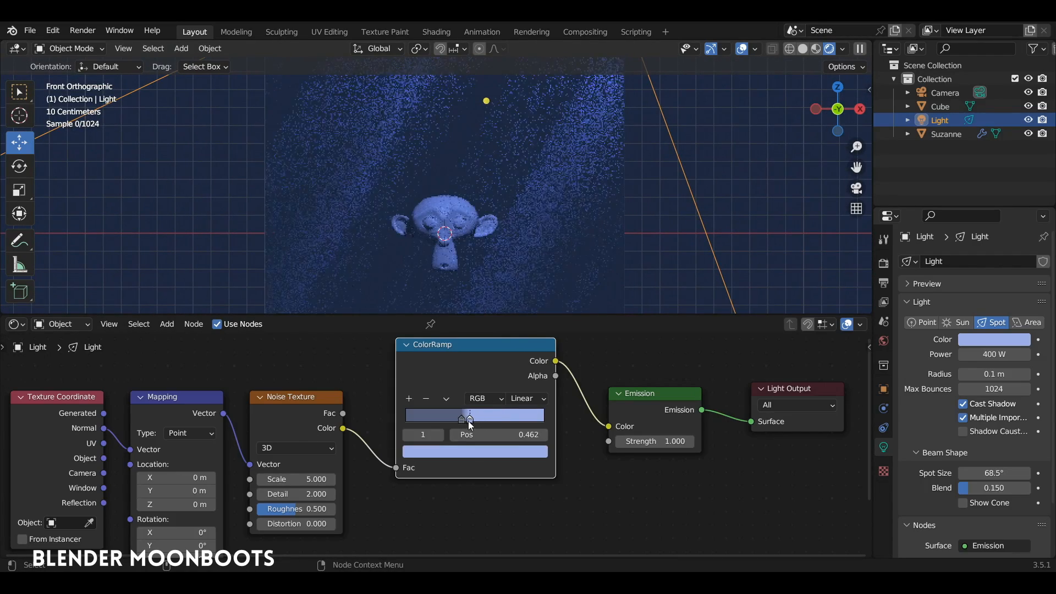
left_click(470, 455)
left_click_drag(471, 300, 464, 304)
left_click_drag(517, 265, 516, 236)
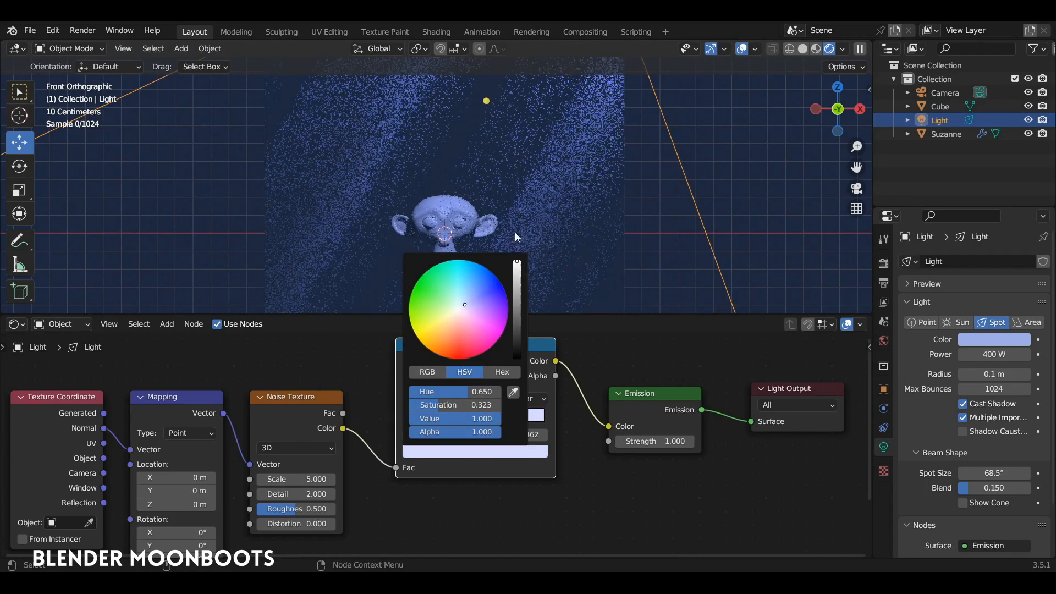
- Set the scale of the light's Noise Texture to 10
middle_click_drag(517, 195, 487, 193, "ctrl")
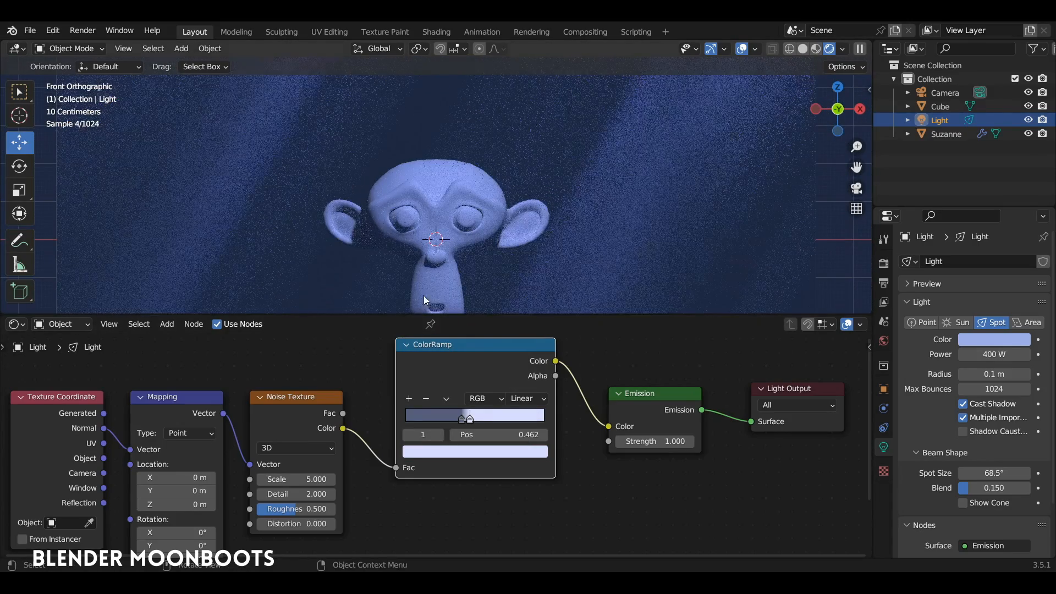
left_click_drag(333, 483, 435, 469)
middle_click_drag(460, 236, 323, 295)
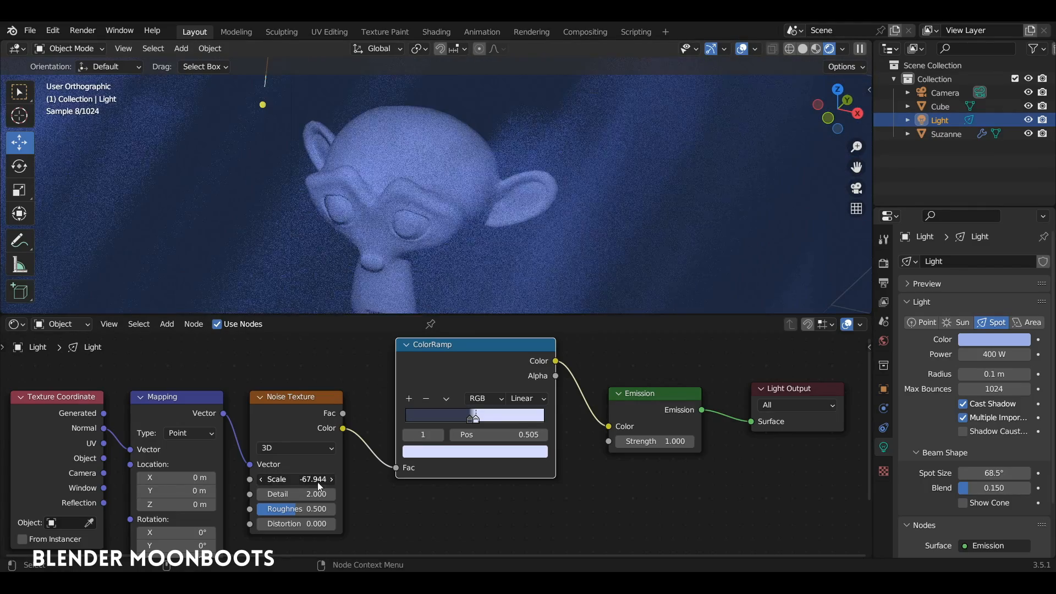
left_click(318, 478)
type("10")
key("Return")
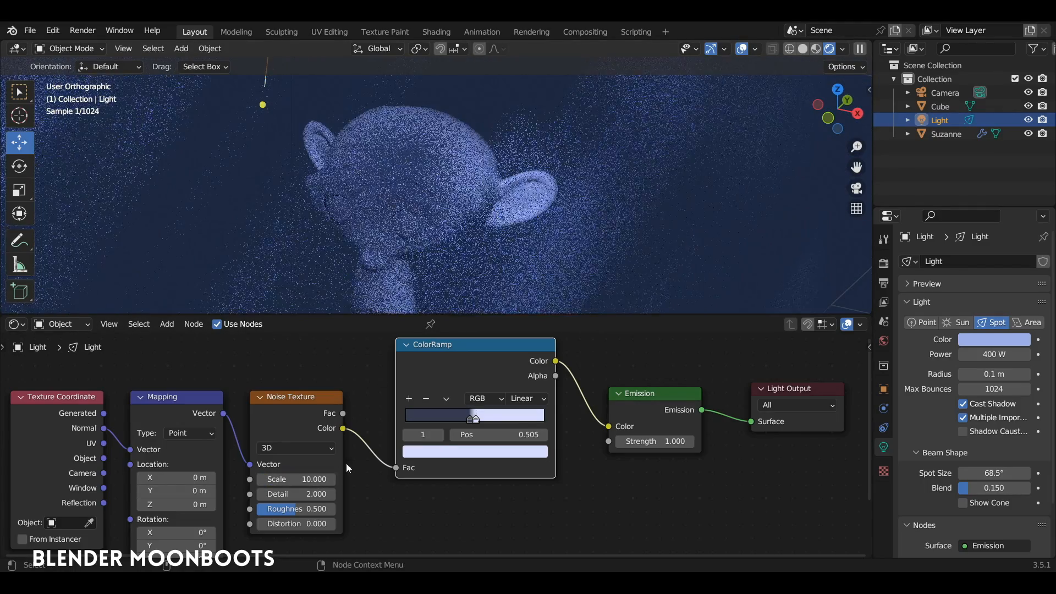
- Raise the light's Noise Texture scale to 25 and check the rays around the monkey head from several angles
left_click_drag(329, 483, 513, 441)
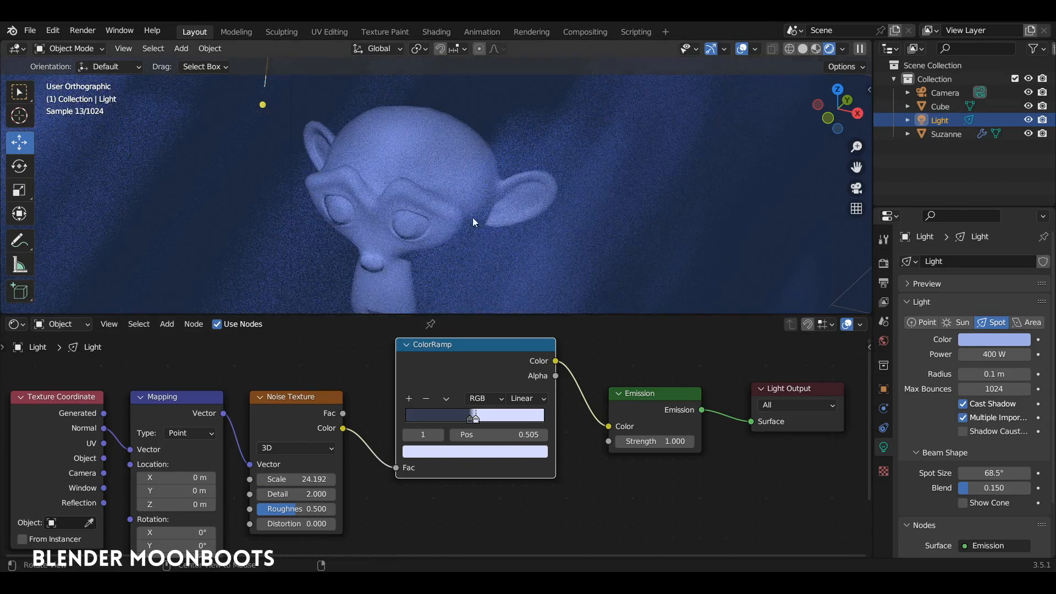
middle_click_drag(474, 222, 411, 209)
scroll(412, 209, "down", 5)
left_click_drag(330, 479, 378, 476)
middle_click_drag(448, 198, 491, 214)
scroll(492, 214, "up", 3)
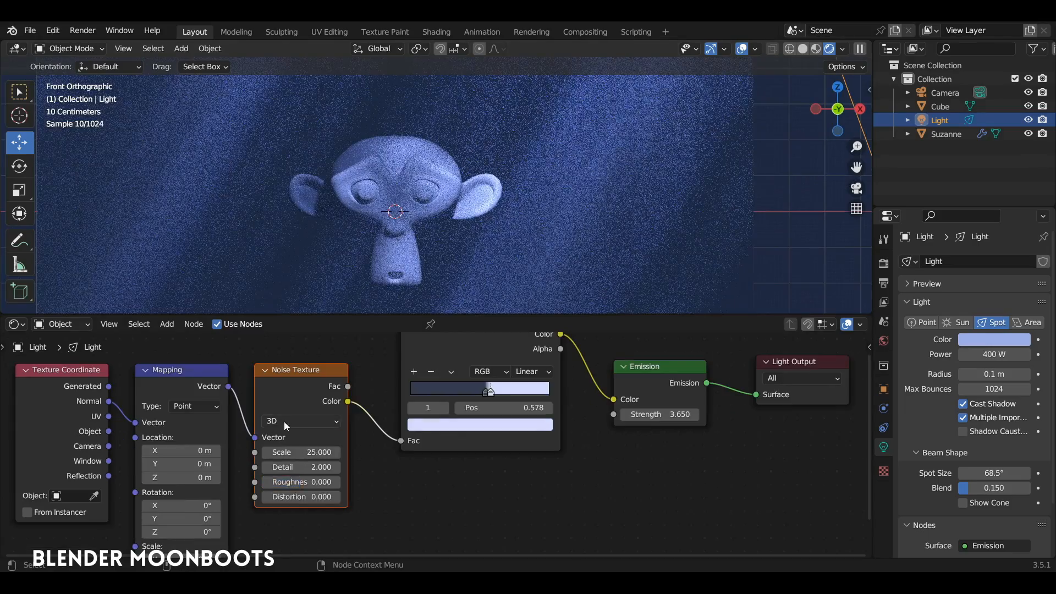
- Switch the light's Noise Texture to 4D and raise its W value to about 2.683
left_click(292, 422)
left_click(297, 479)
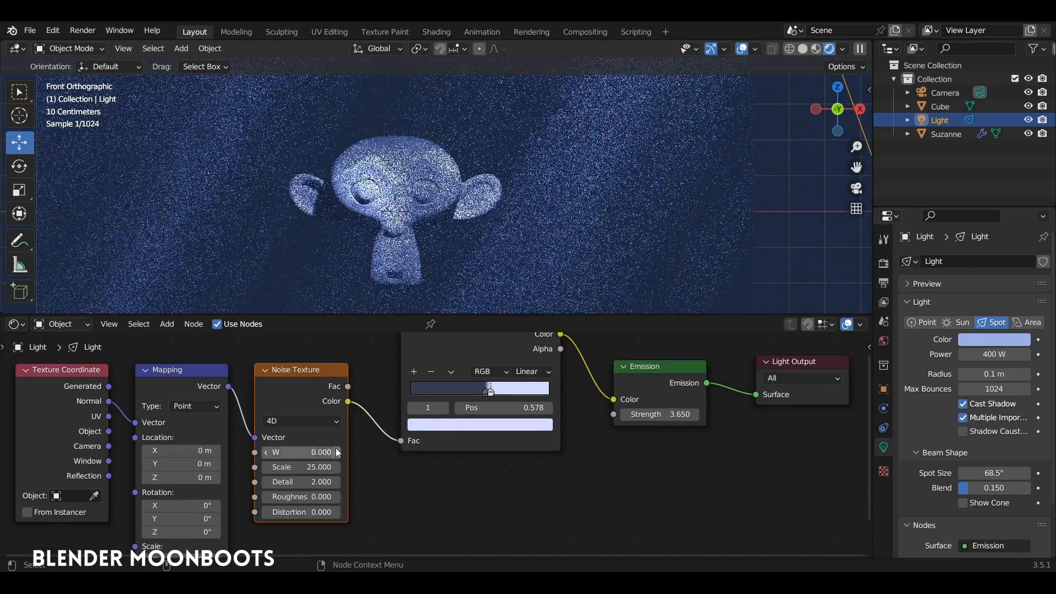
left_click_drag(338, 453, 367, 453)
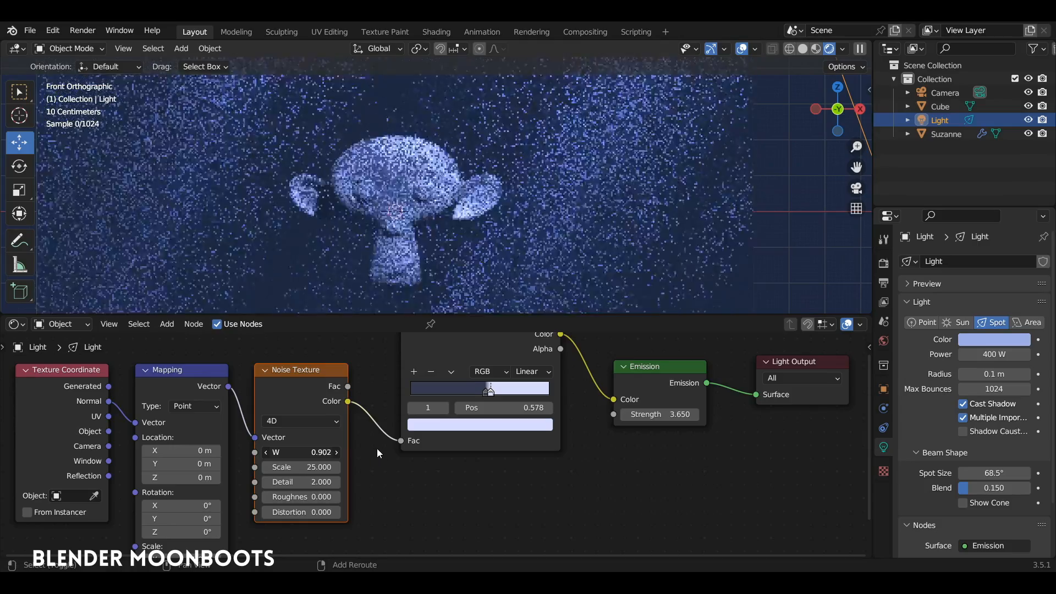
left_click_drag(388, 448, 414, 441)
- Hide the volume cube and vary the noise's W value in front view to shift the light pattern on the monkey head
middle_click_drag(468, 258, 533, 193)
middle_click_drag(533, 193, 522, 220)
left_click(1029, 106)
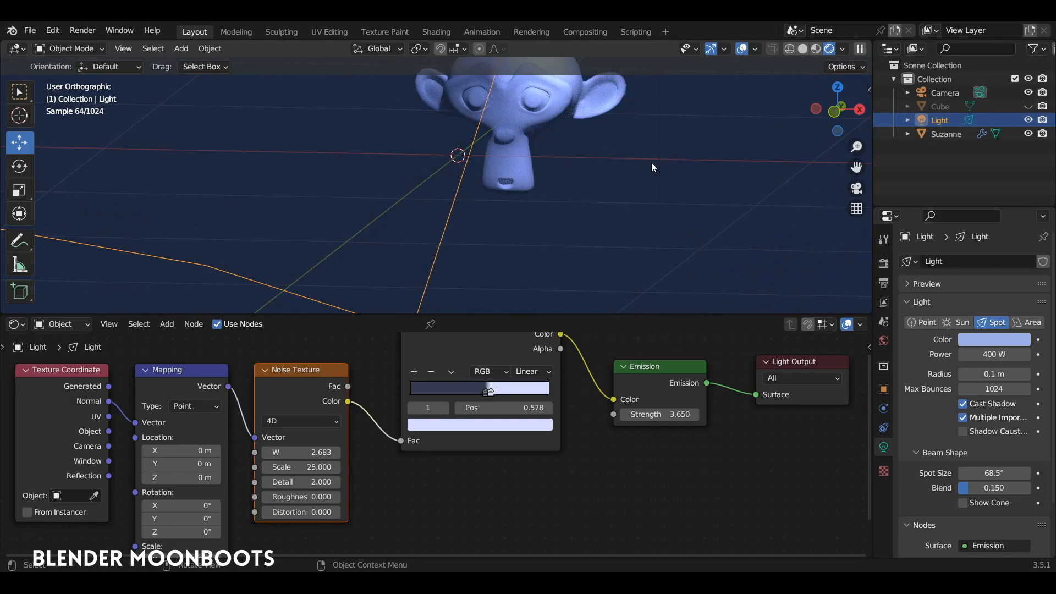
key("KP_1")
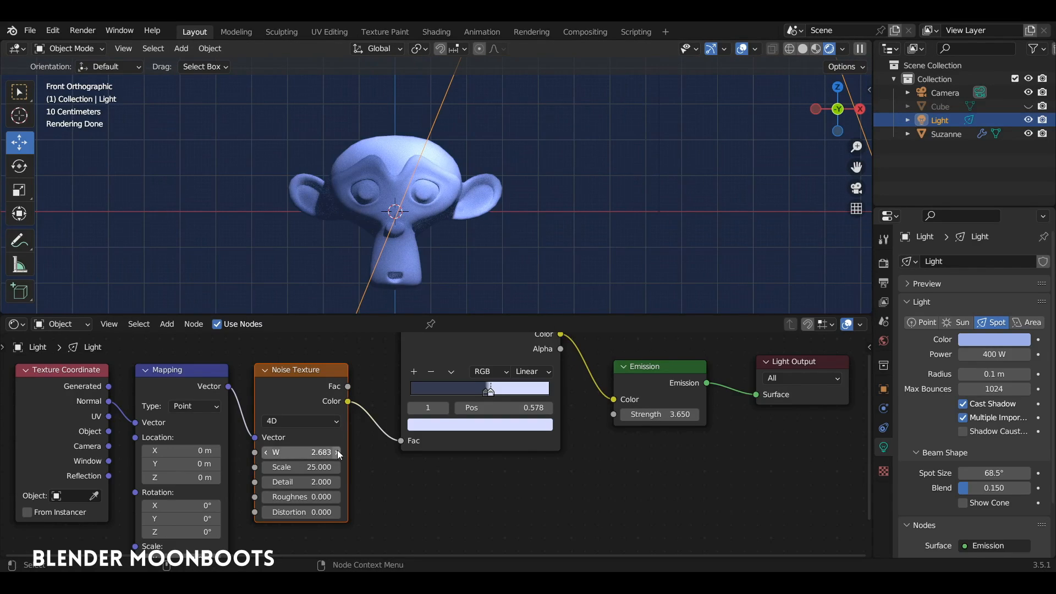
left_click_drag(338, 451, 533, 426, "shift")
left_click(308, 452)
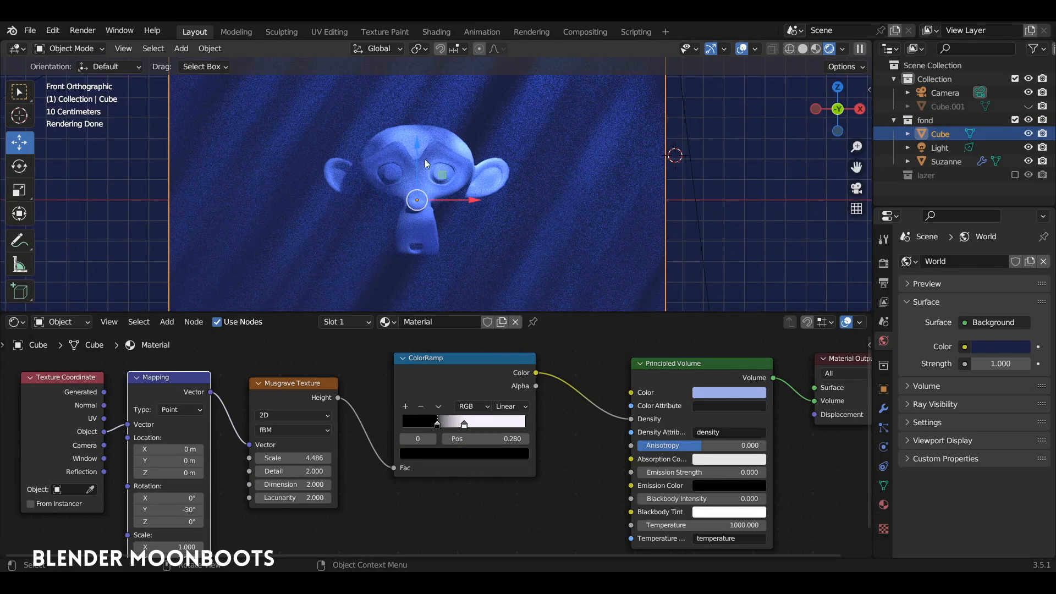
- Adjust the rotation of the Mapping node that feeds the volume cube's Musgrave Texture
middle_click_drag(352, 351, 563, 341)
scroll(437, 443, "up", 2)
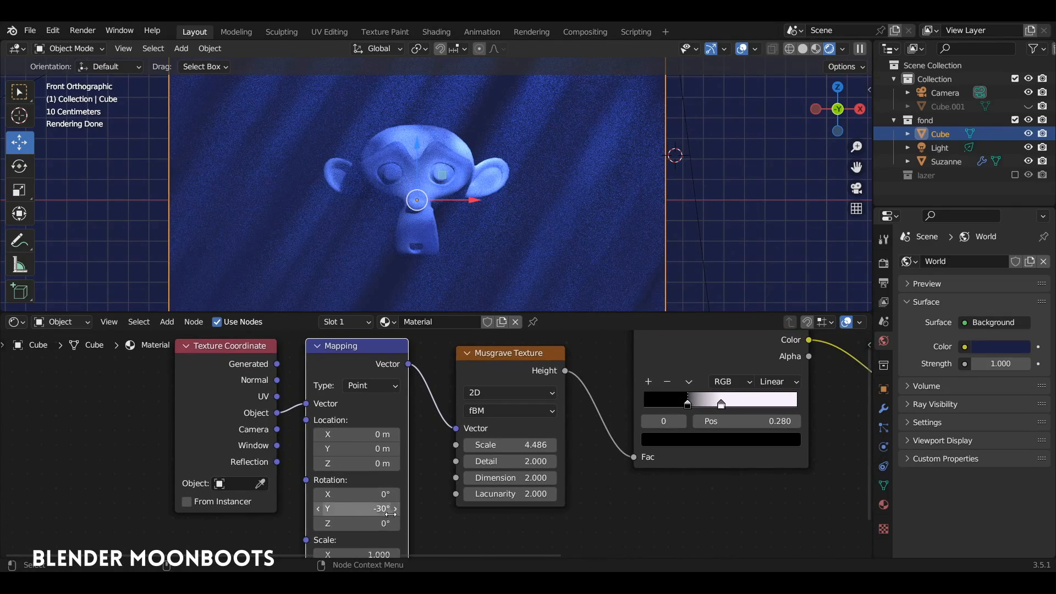
left_click_drag(385, 523, 555, 489)
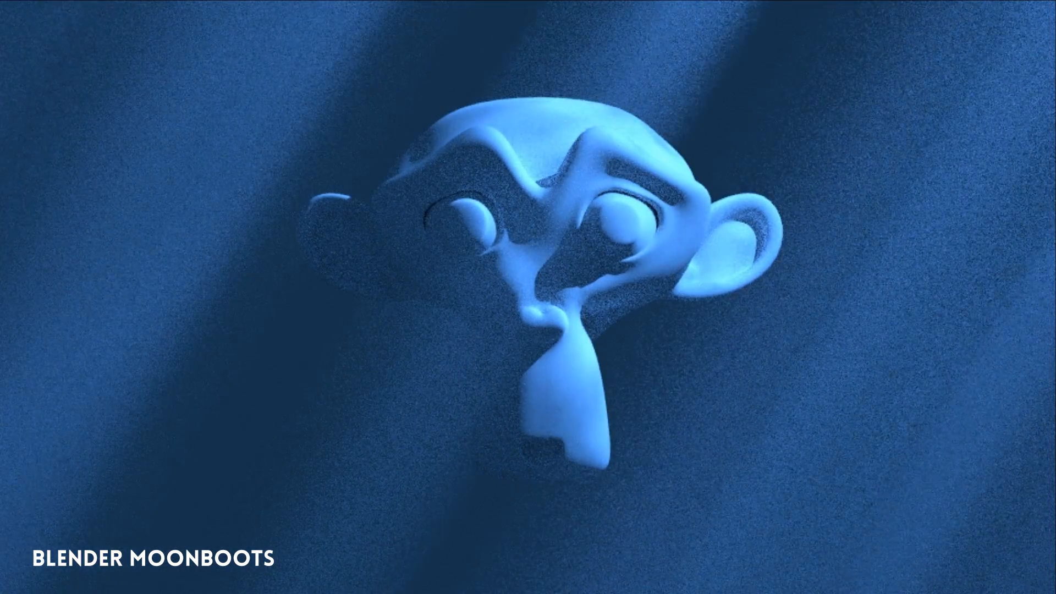